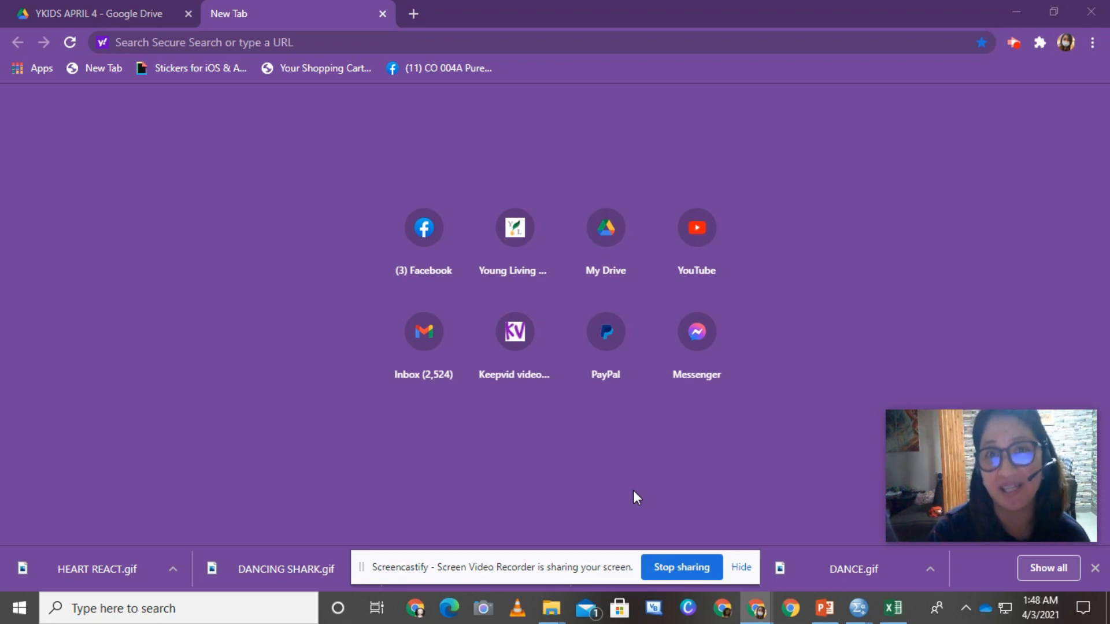
Switch to the Excel workbook Book1 and display the data tools to check that Data Analysis is available
click(894, 609)
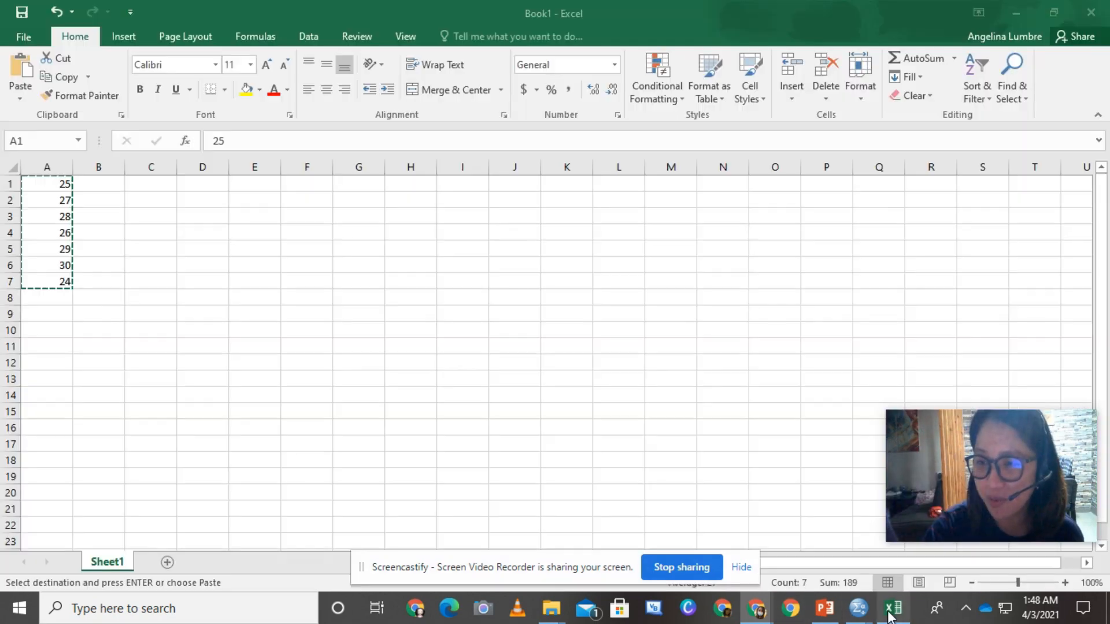
click(358, 343)
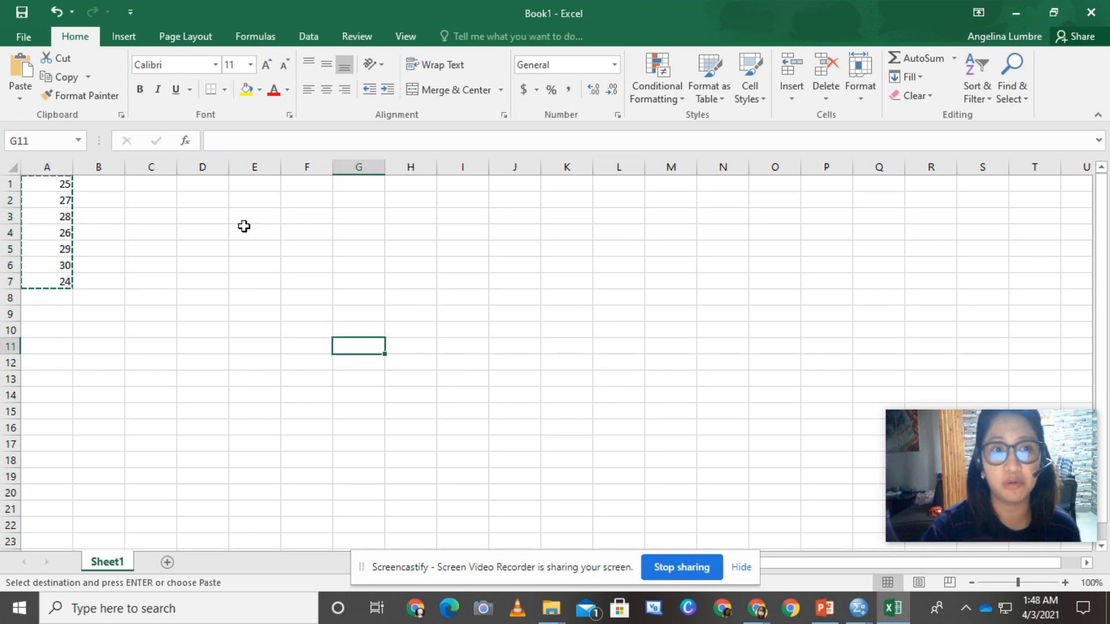
click(111, 200)
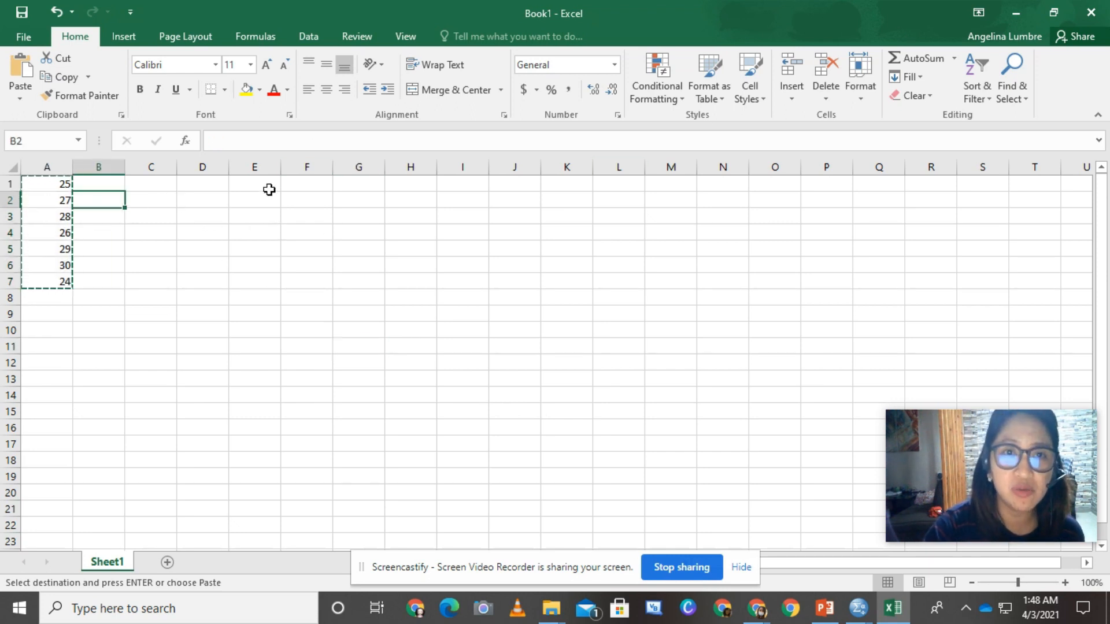
click(309, 37)
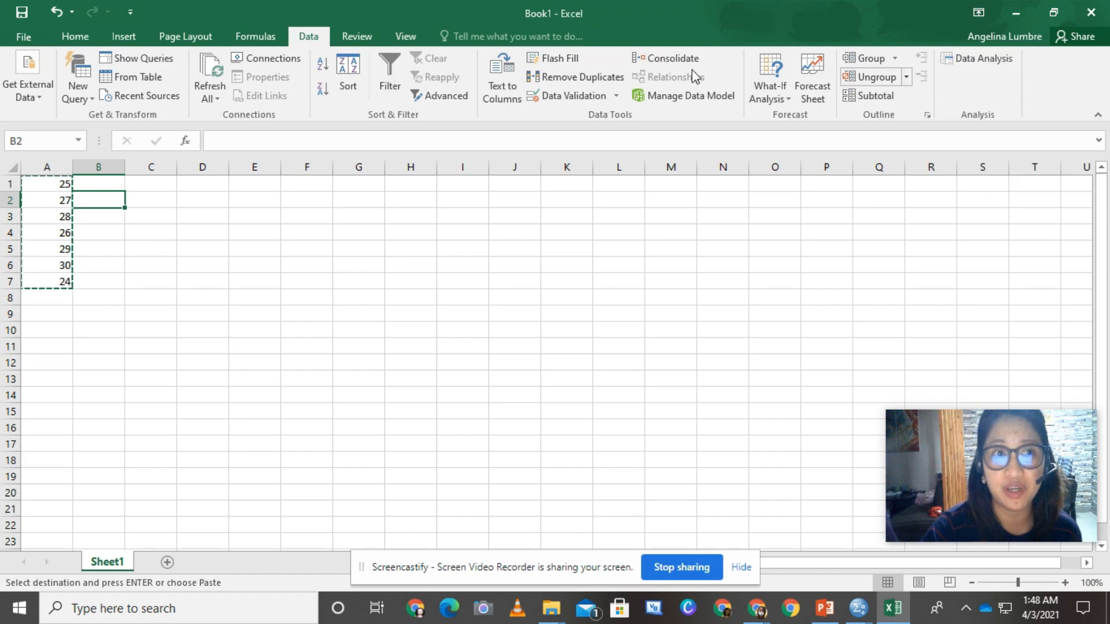
Check the Analysis ToolPak entry among the add-ins in the Excel options and accept the dialog
click(9, 37)
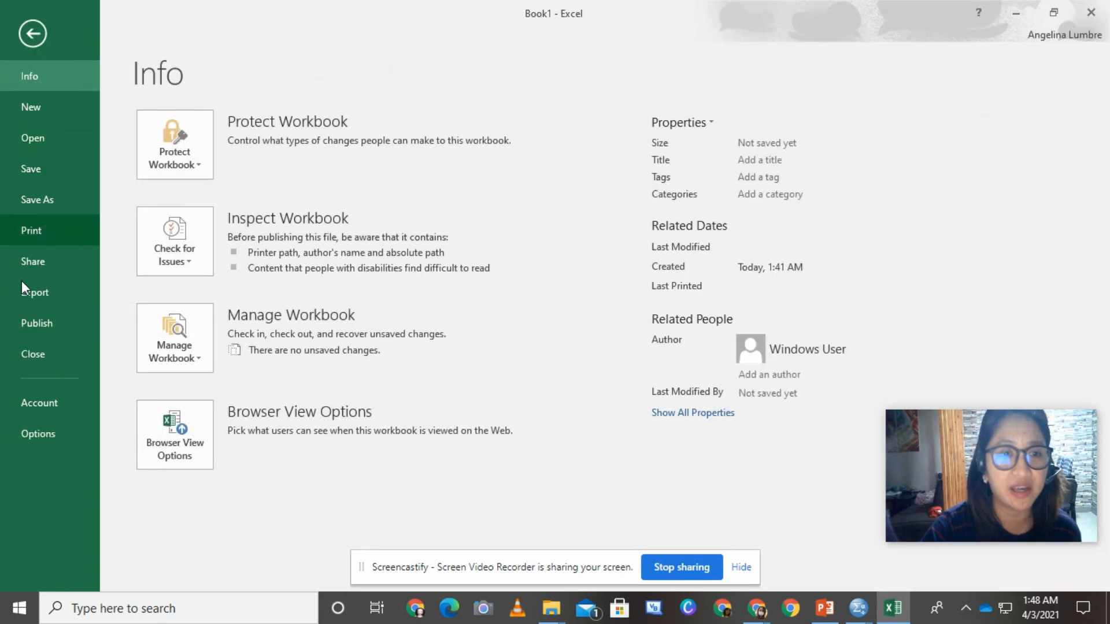
click(40, 440)
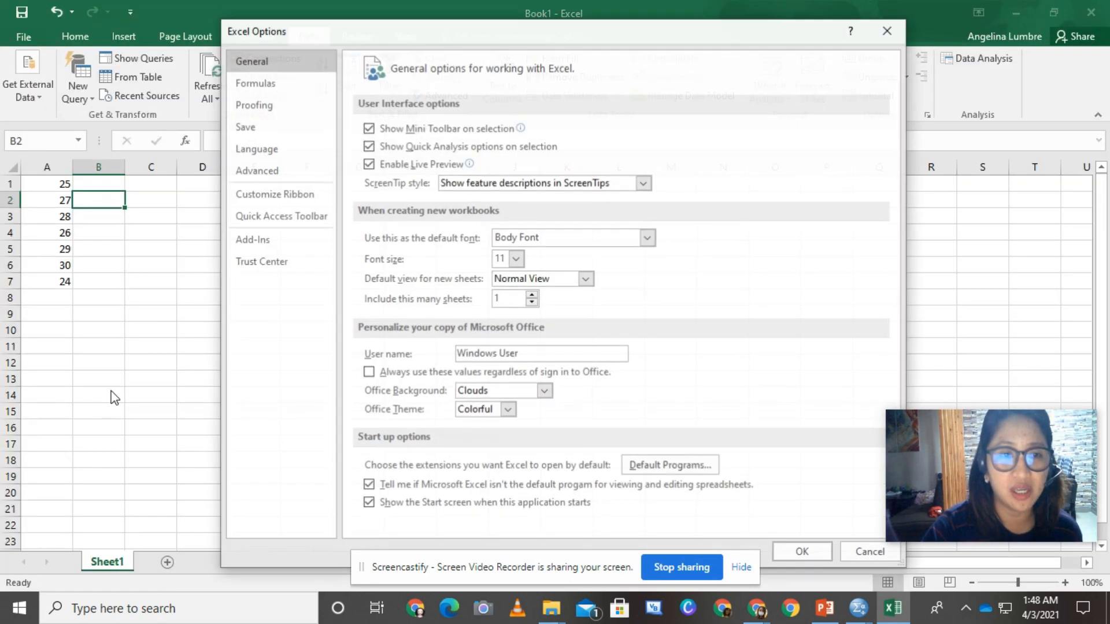
click(284, 244)
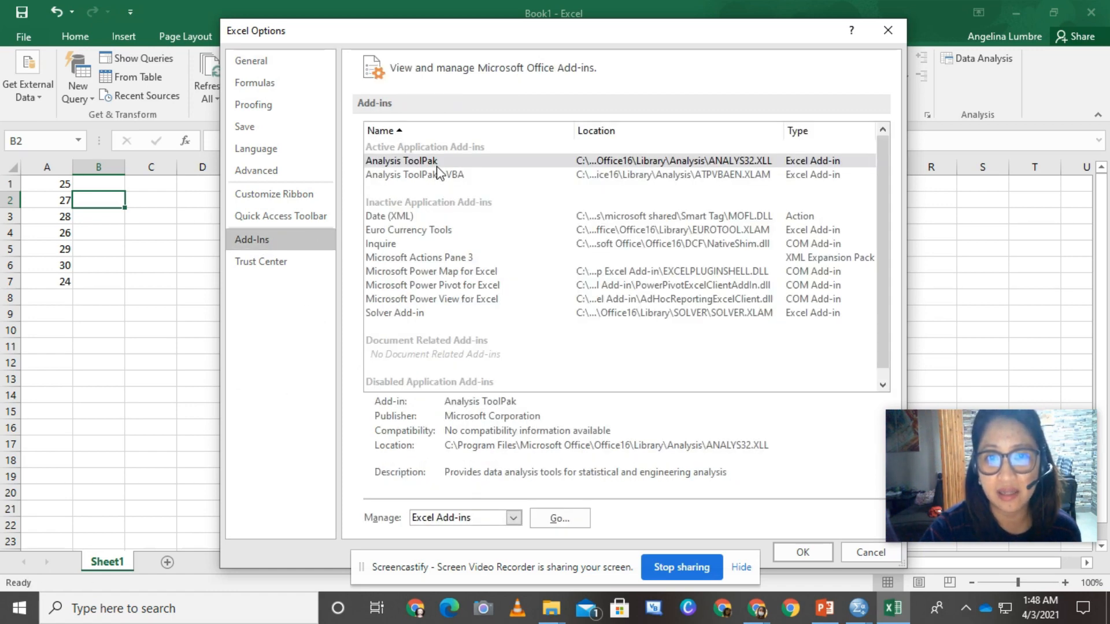
click(437, 164)
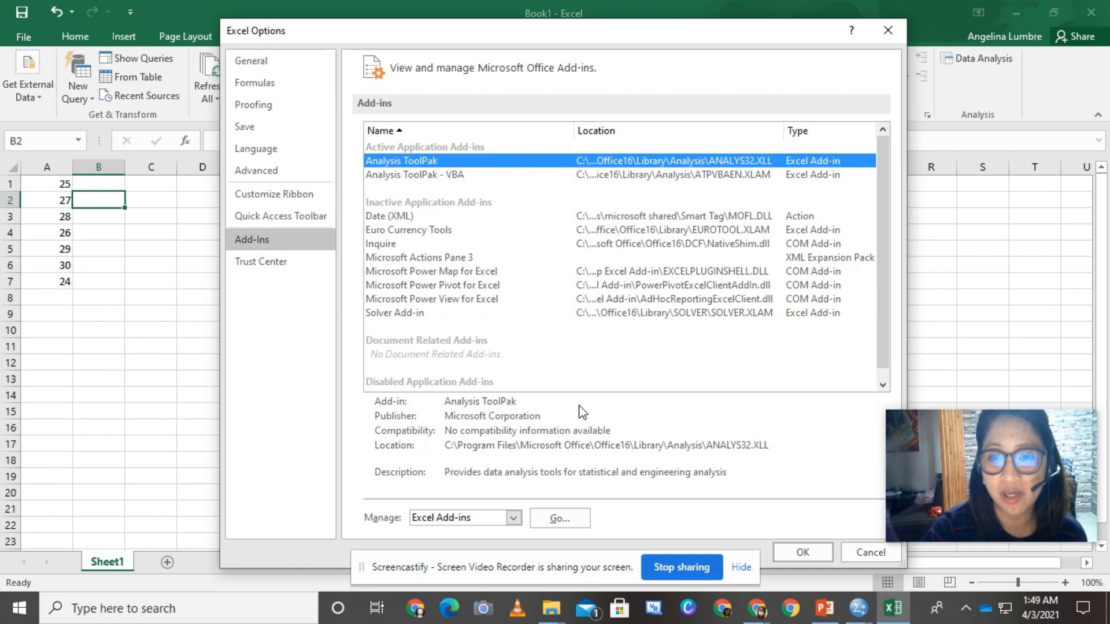
click(801, 552)
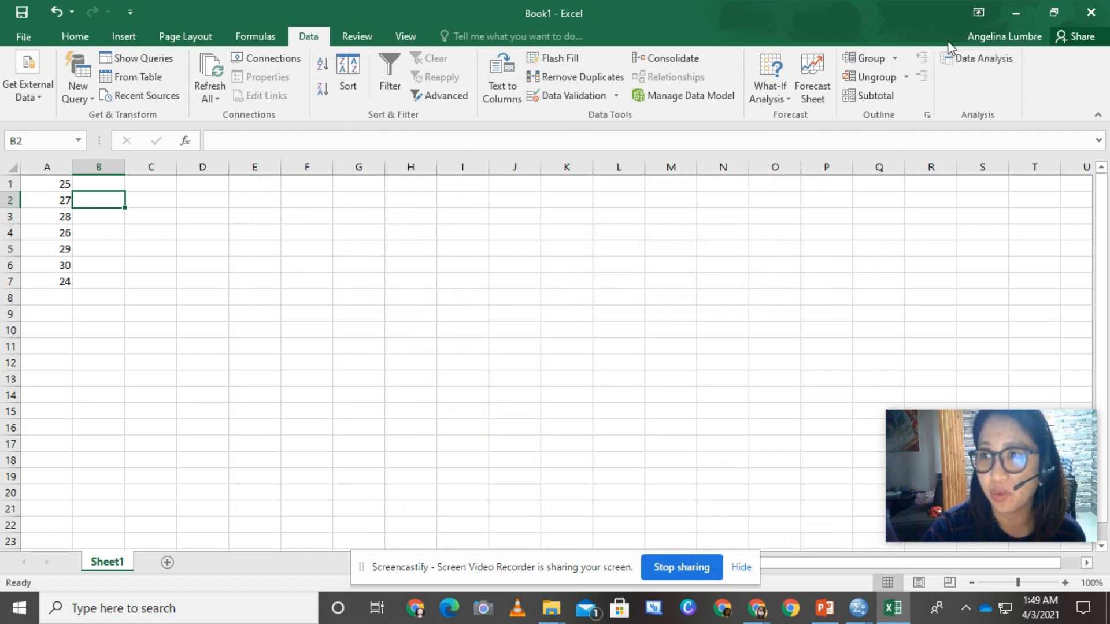
click(985, 67)
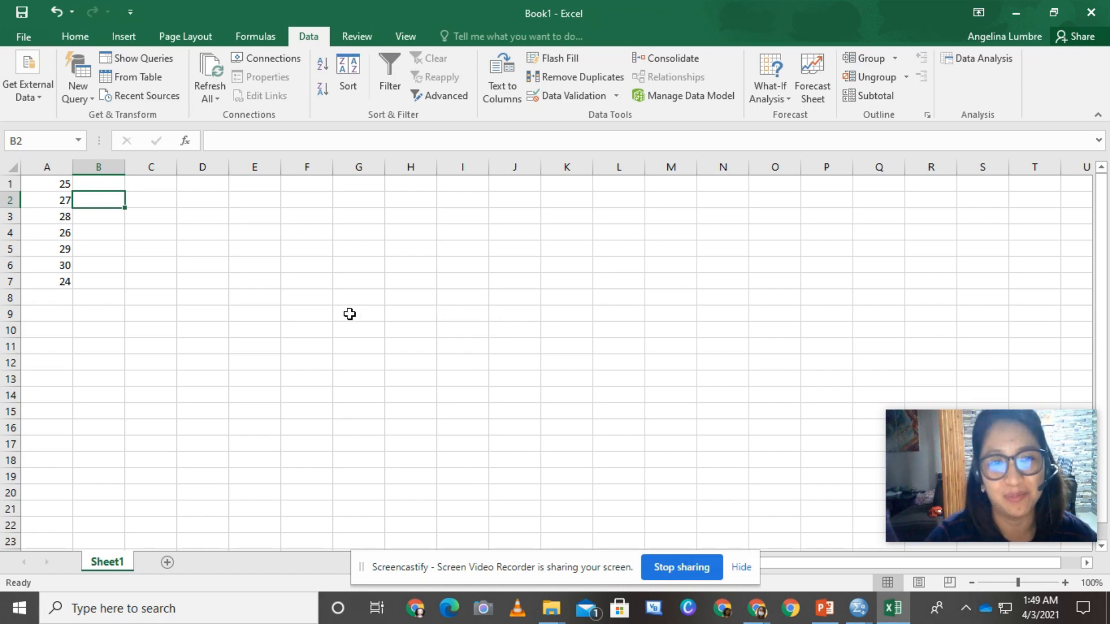
click(50, 183)
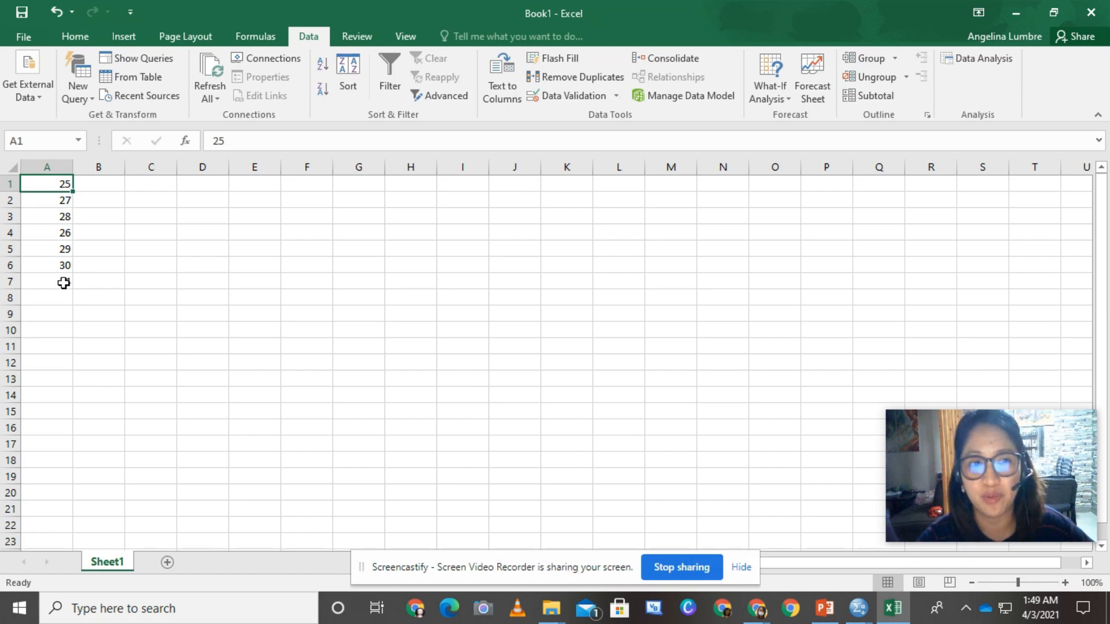
click(65, 308)
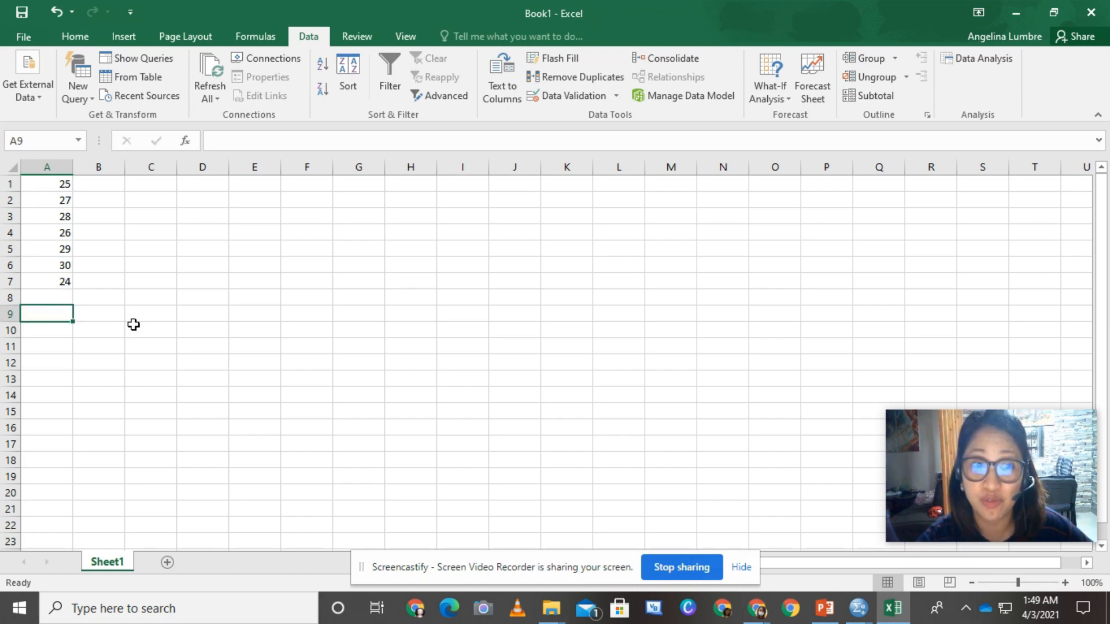
click(48, 297)
click(54, 316)
double_click(54, 298)
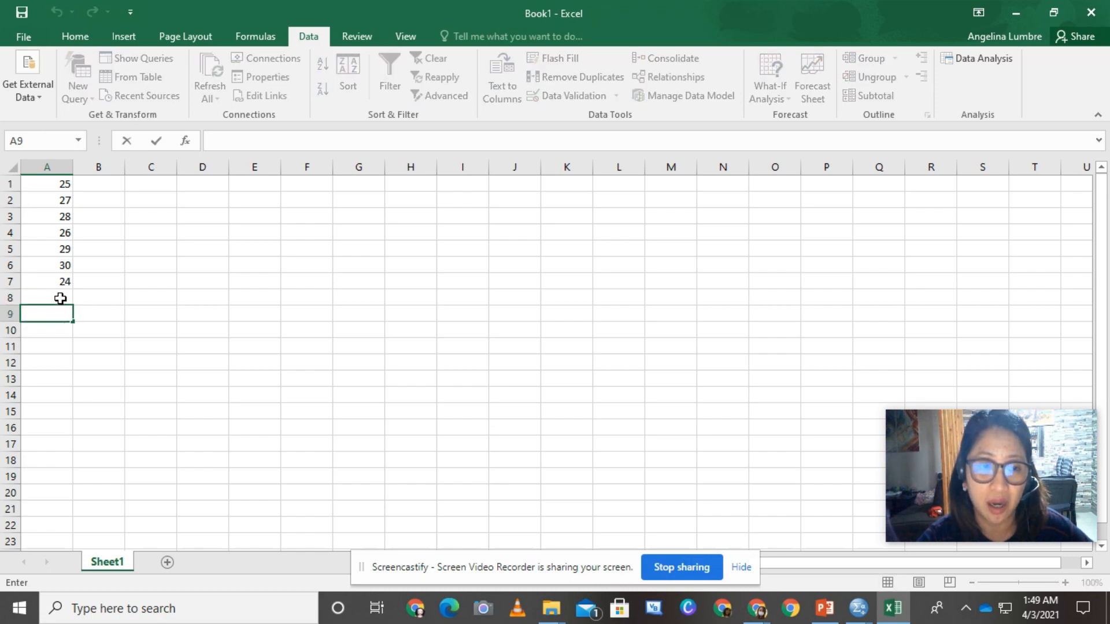
key(Escape)
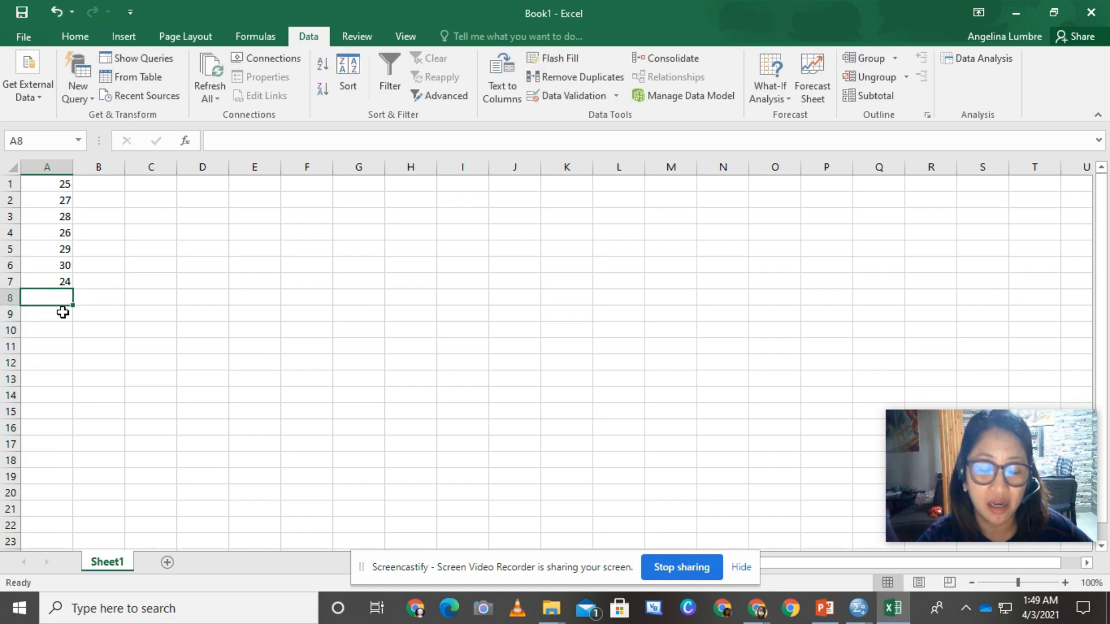
click(61, 315)
click(61, 295)
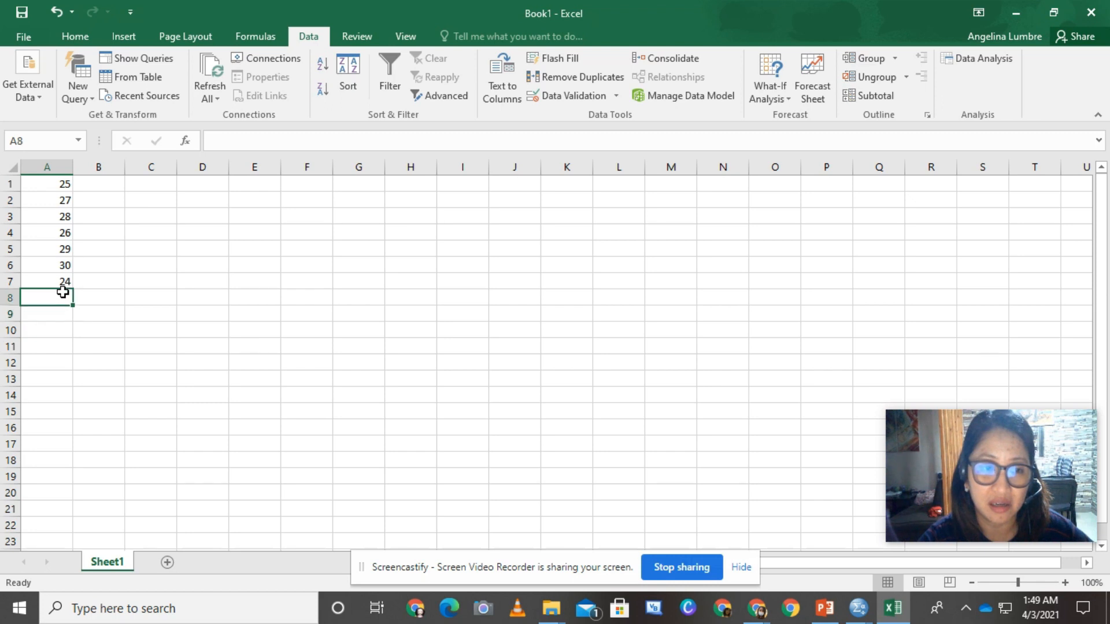
click(53, 318)
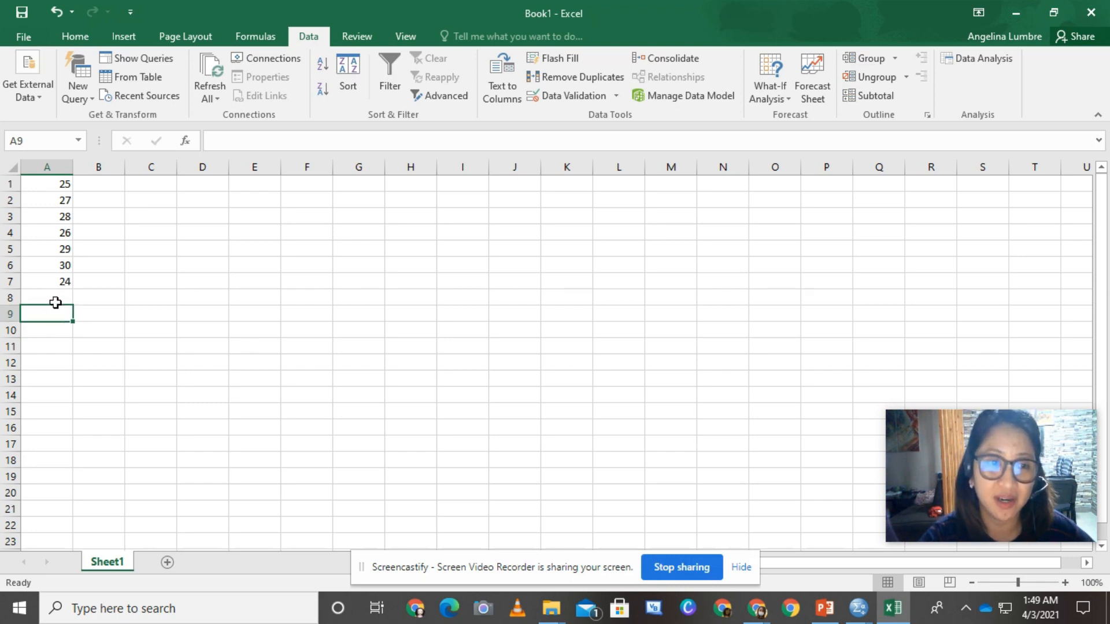
Extend the data in column A by entering 36, 27 and 35 in cells A8 to A10
click(57, 299)
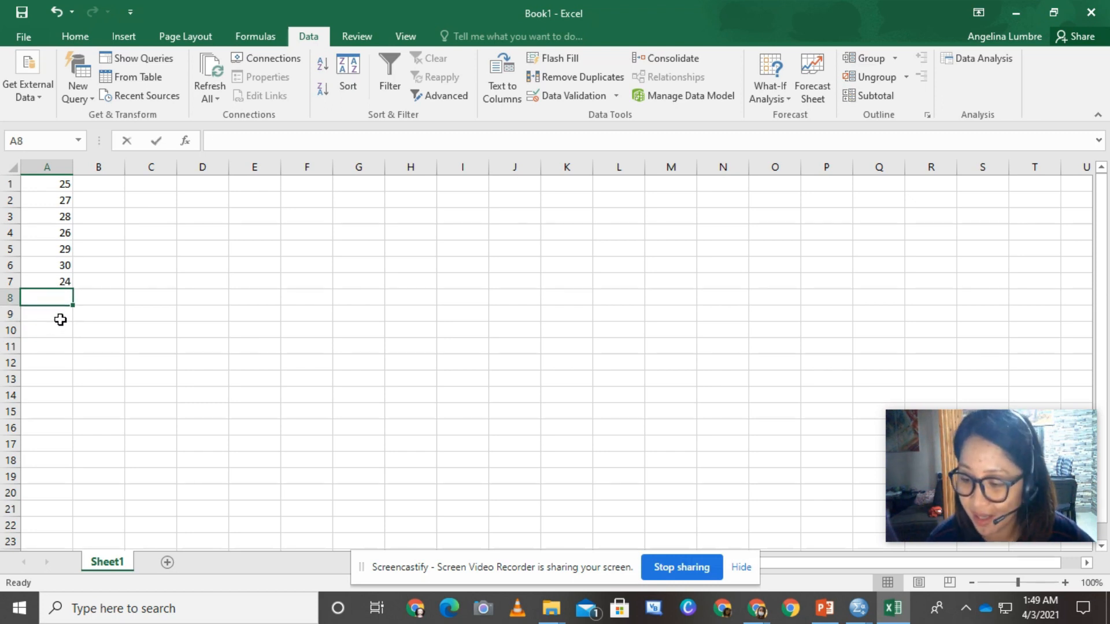
text(36)
key(Return)
text(7)
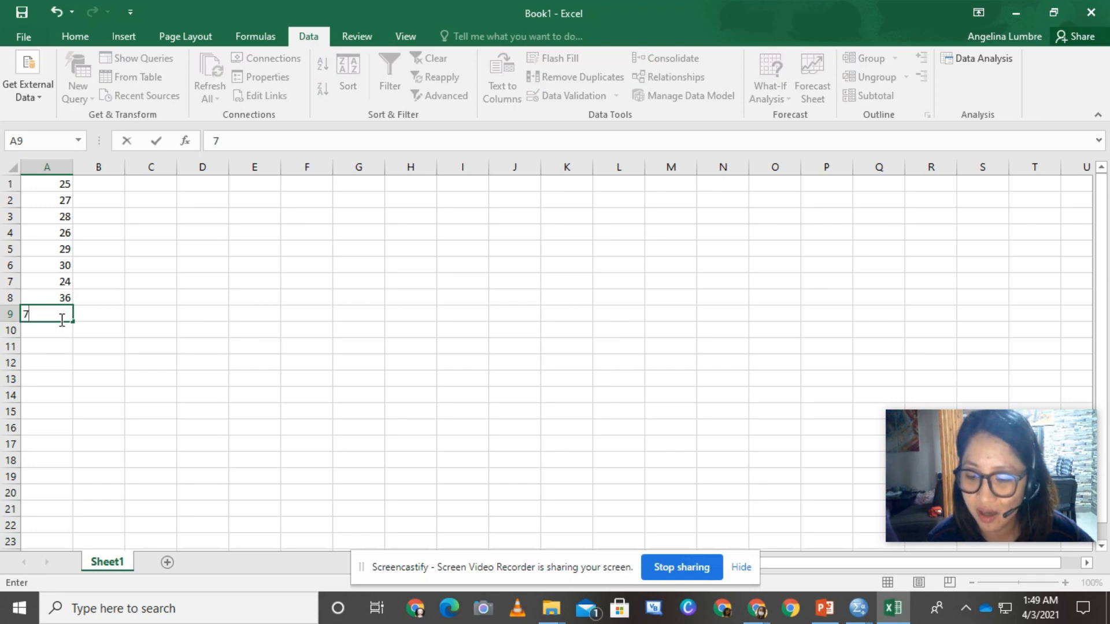
key(Return)
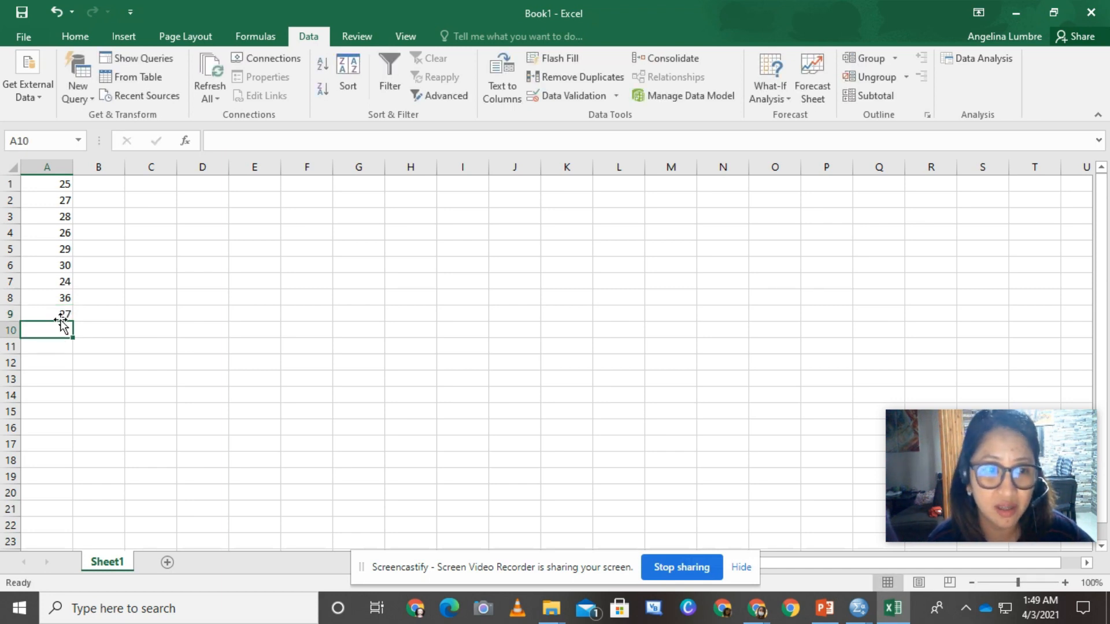
text(35)
key(Return)
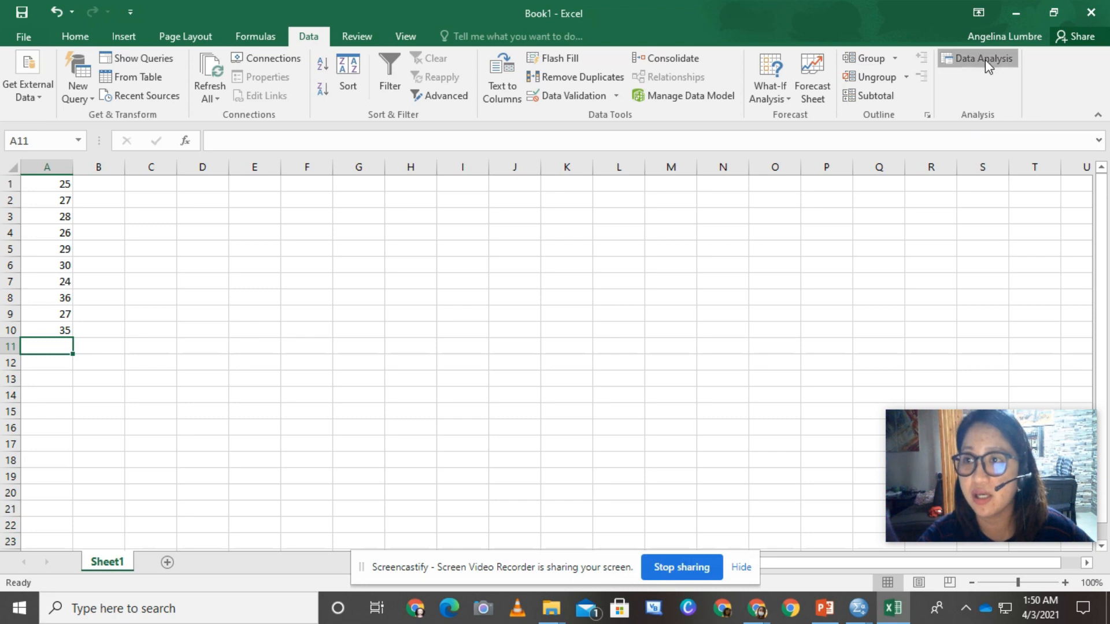
Generate Descriptive Statistics with Summary statistics for A1:A10 on a new worksheet, and widen column A to fit its labels
click(949, 63)
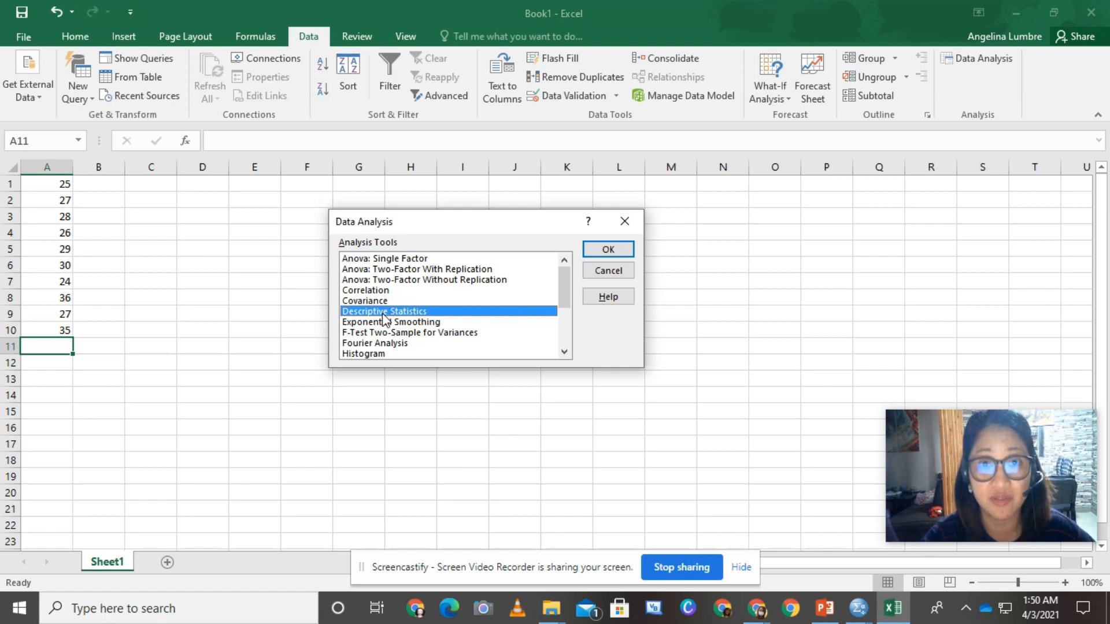
click(607, 250)
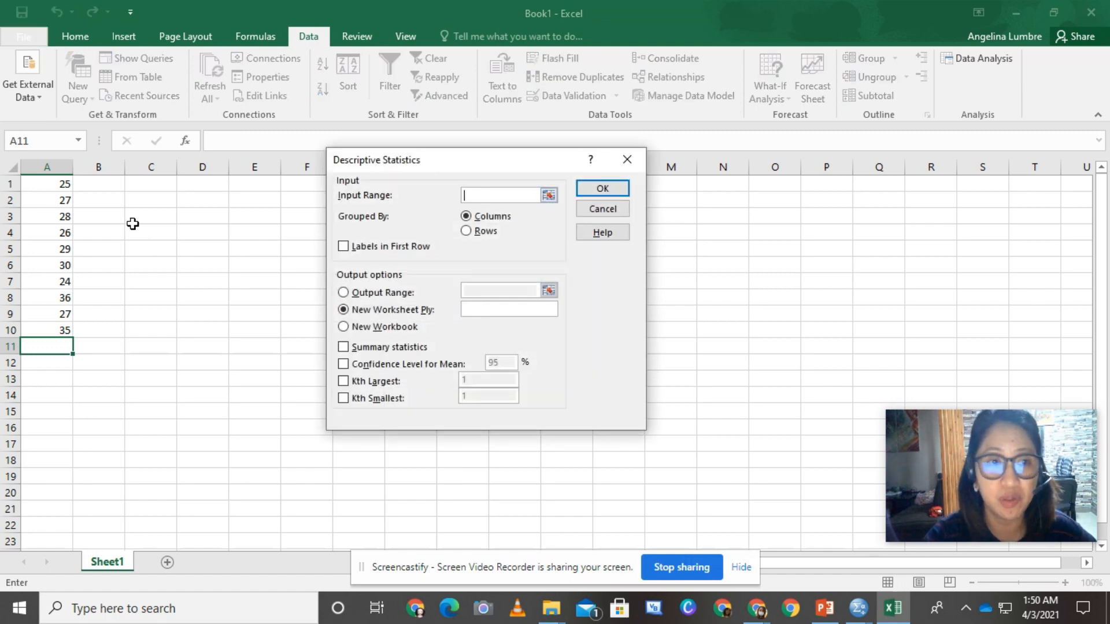
drag(55, 186, 63, 321)
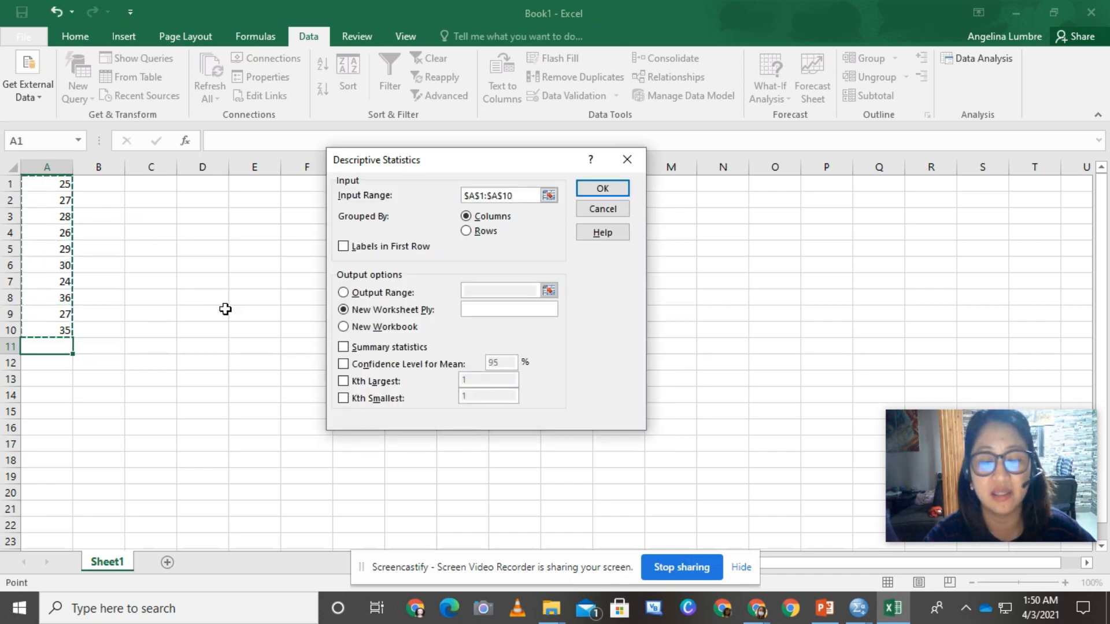
click(349, 348)
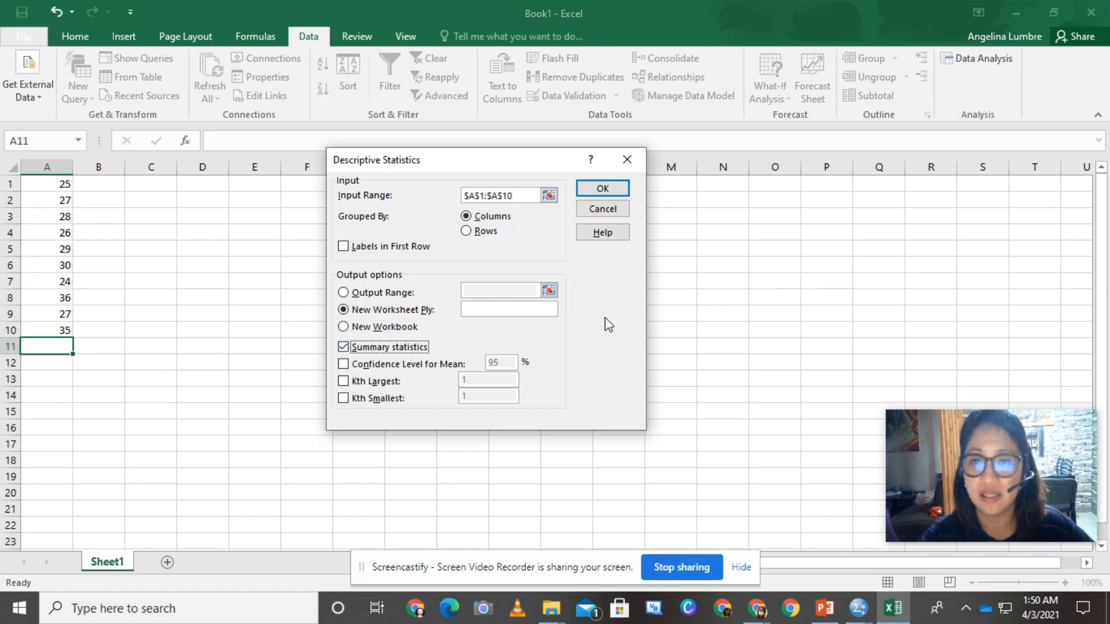
click(602, 190)
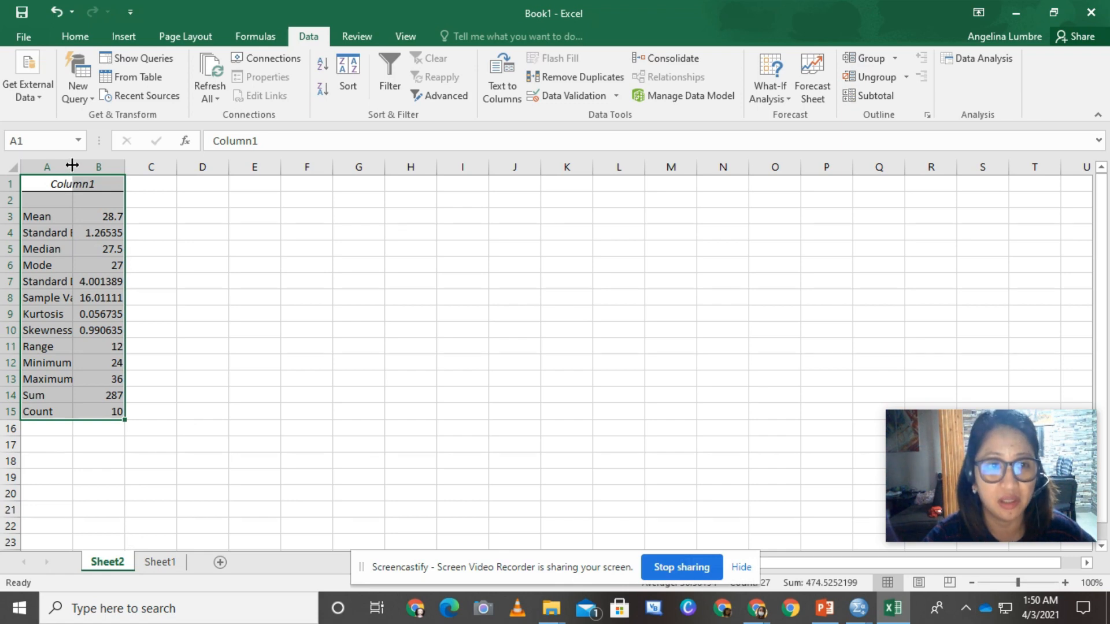
drag(72, 166, 135, 166)
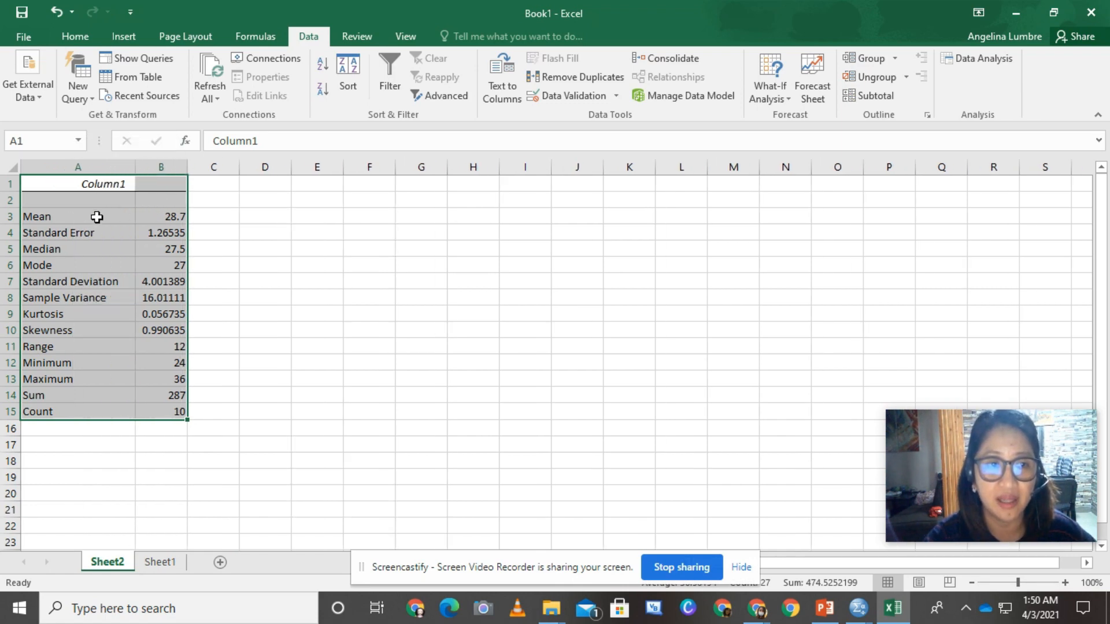
Fill the Mean, Median, Mode, Standard Deviation, Sample Variance and Range rows of the summary with yellow
click(10, 216)
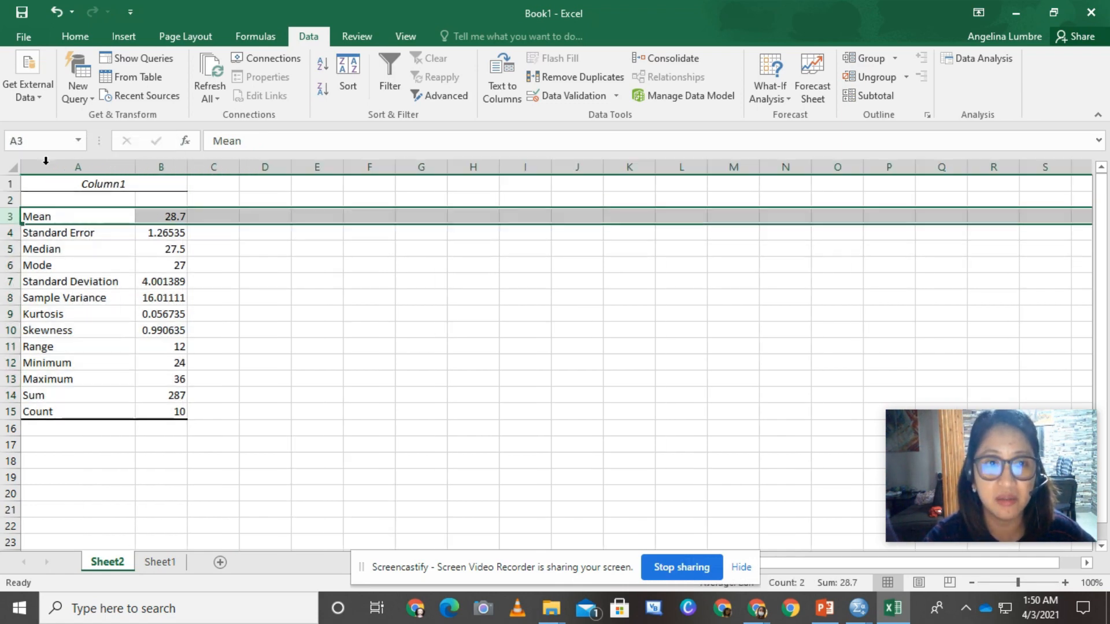
ctrl+click(11, 248)
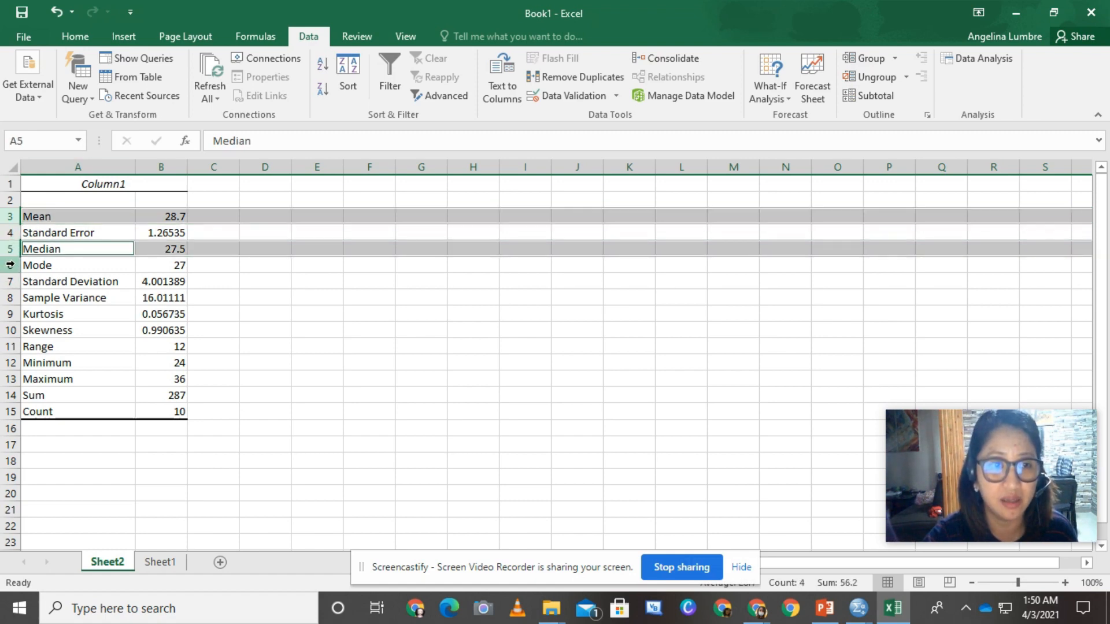
ctrl+click(10, 265)
ctrl+click(10, 282)
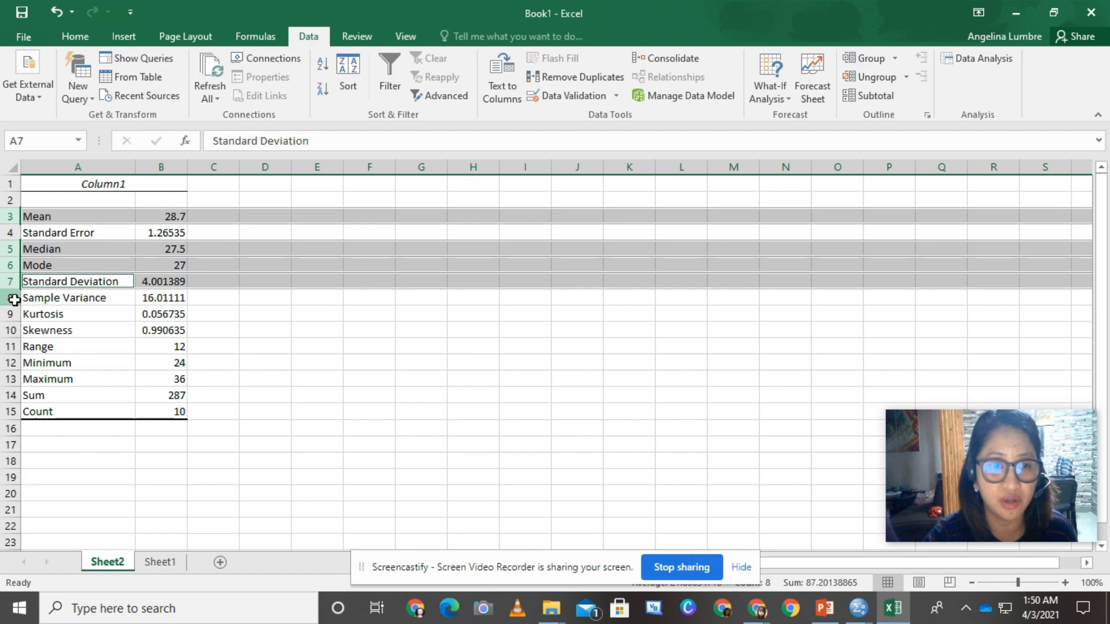
ctrl+click(10, 297)
ctrl+click(10, 346)
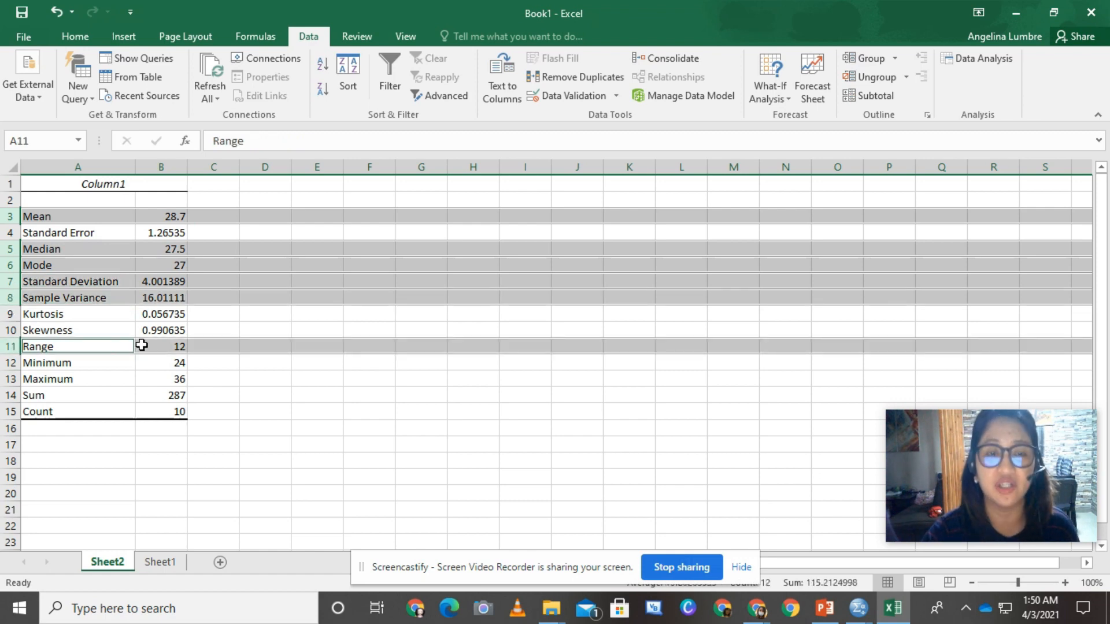
click(74, 43)
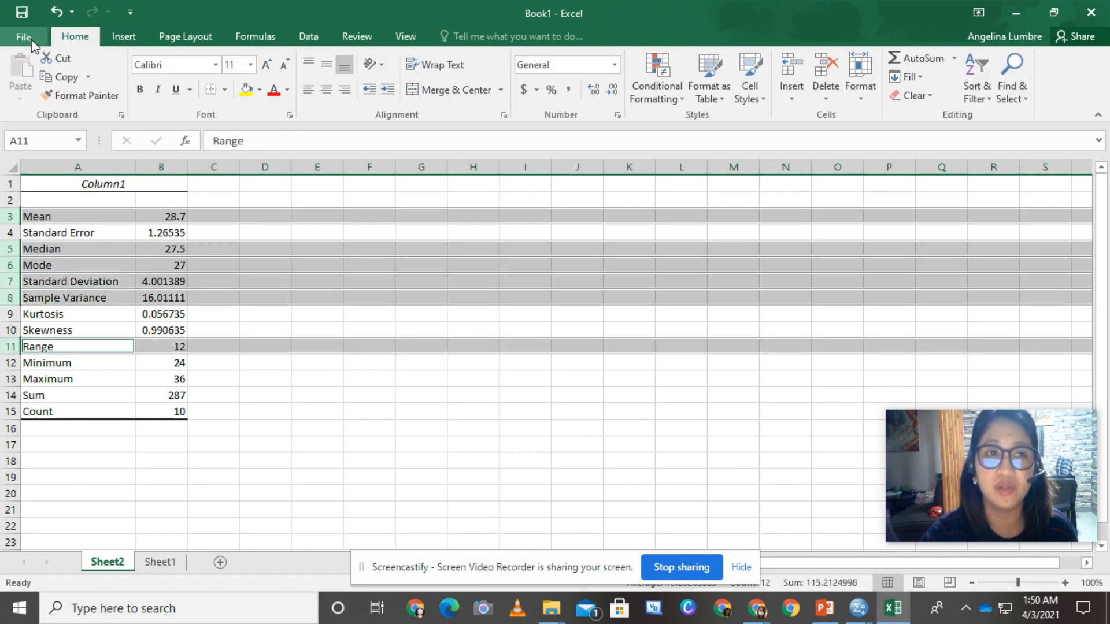
click(248, 90)
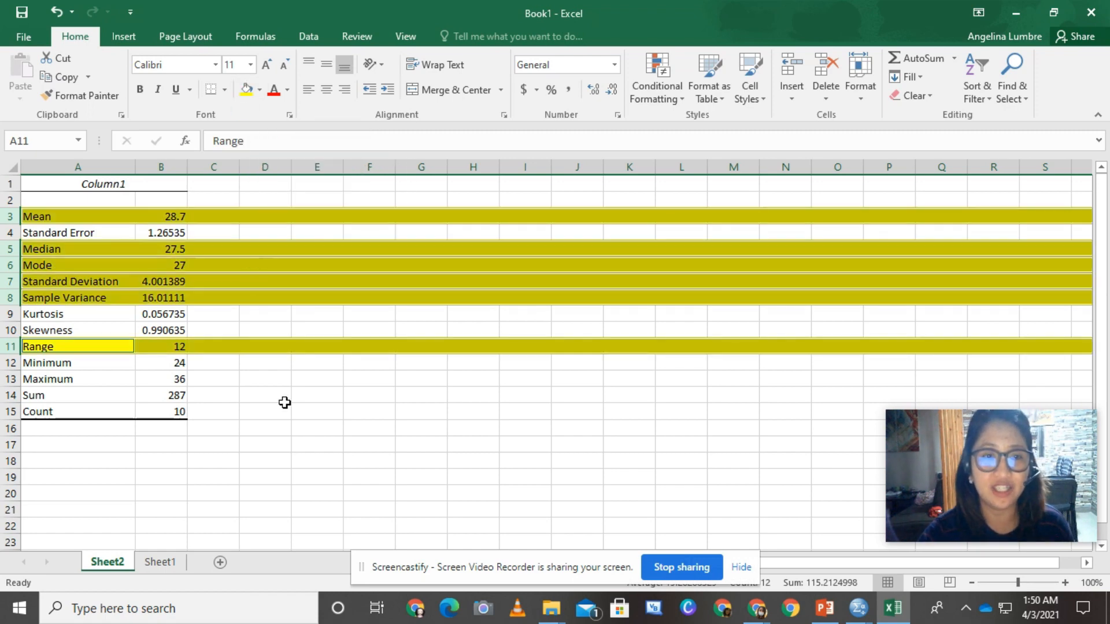
click(292, 411)
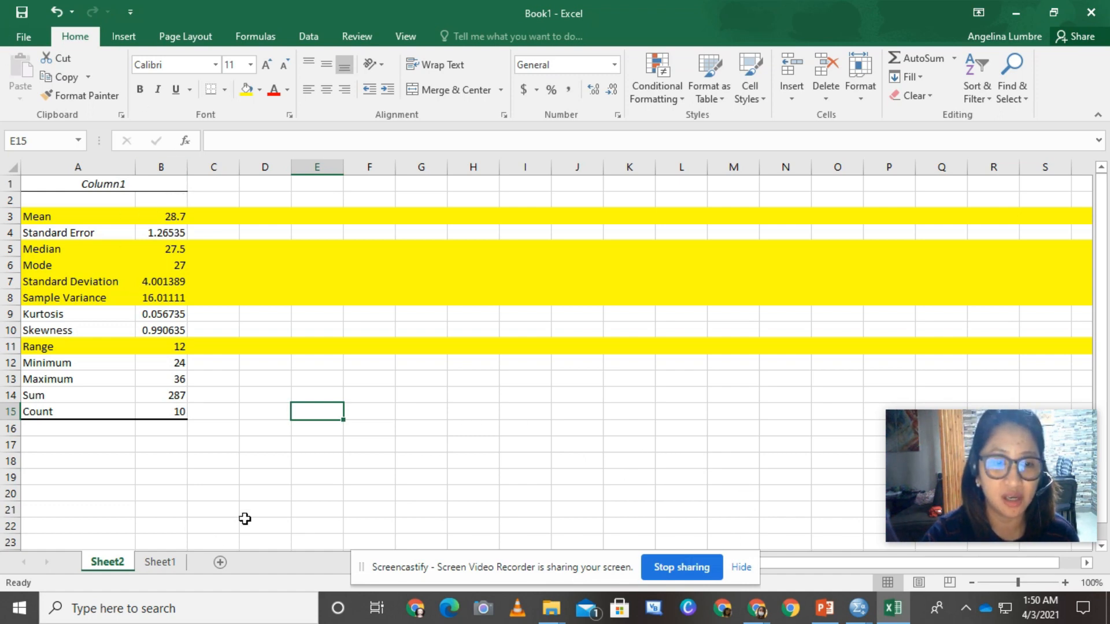
Copy the ten values in A1:A10 of Sheet1 and paste them into VAR00001 in the SPSS Data Editor, starting at row 1
click(168, 564)
drag(51, 183, 48, 332)
key(ctrl+c)
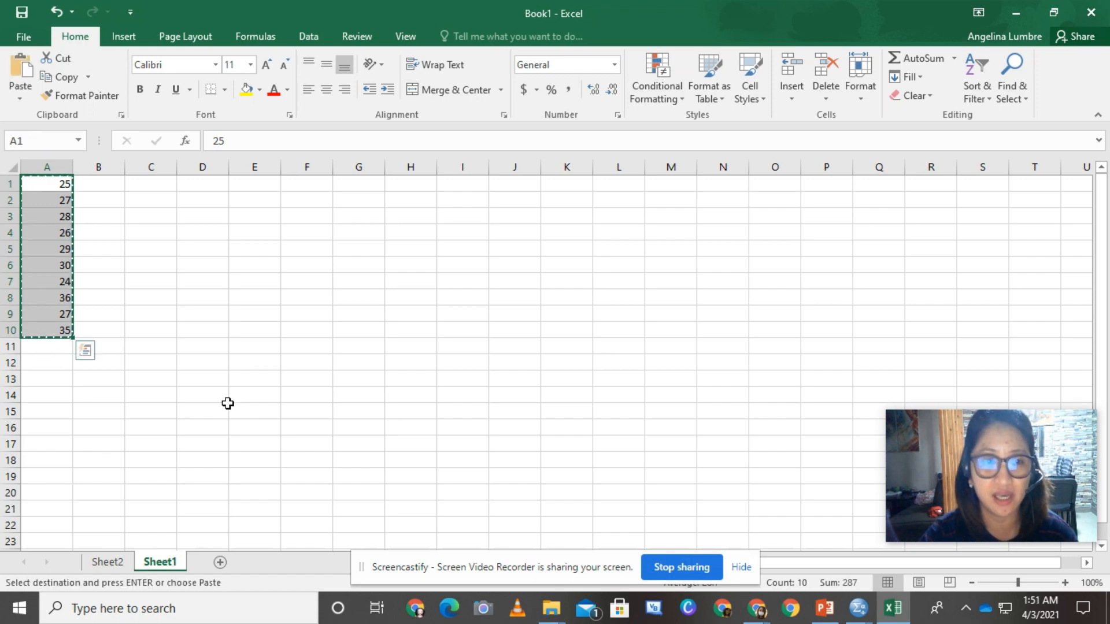
mouse_move(857, 607)
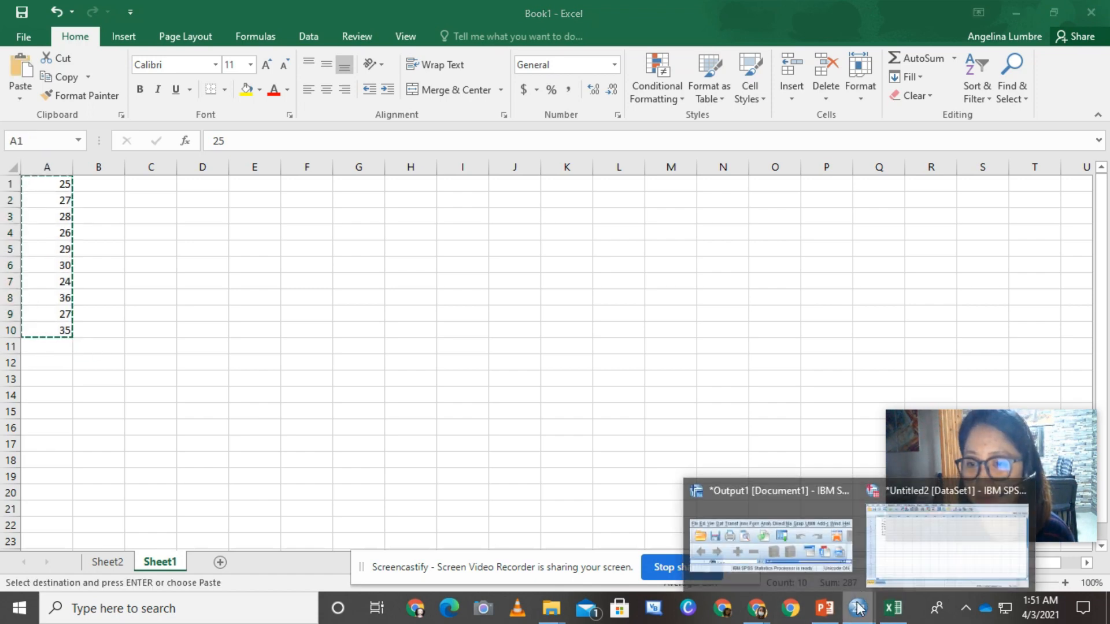
click(884, 546)
click(114, 123)
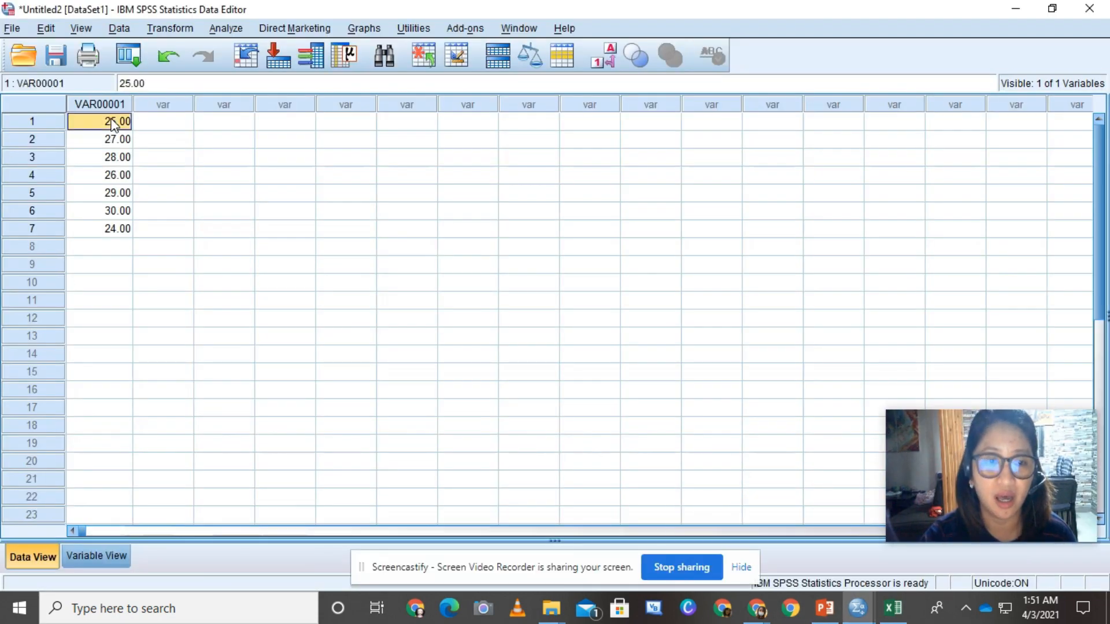
key(ctrl+v)
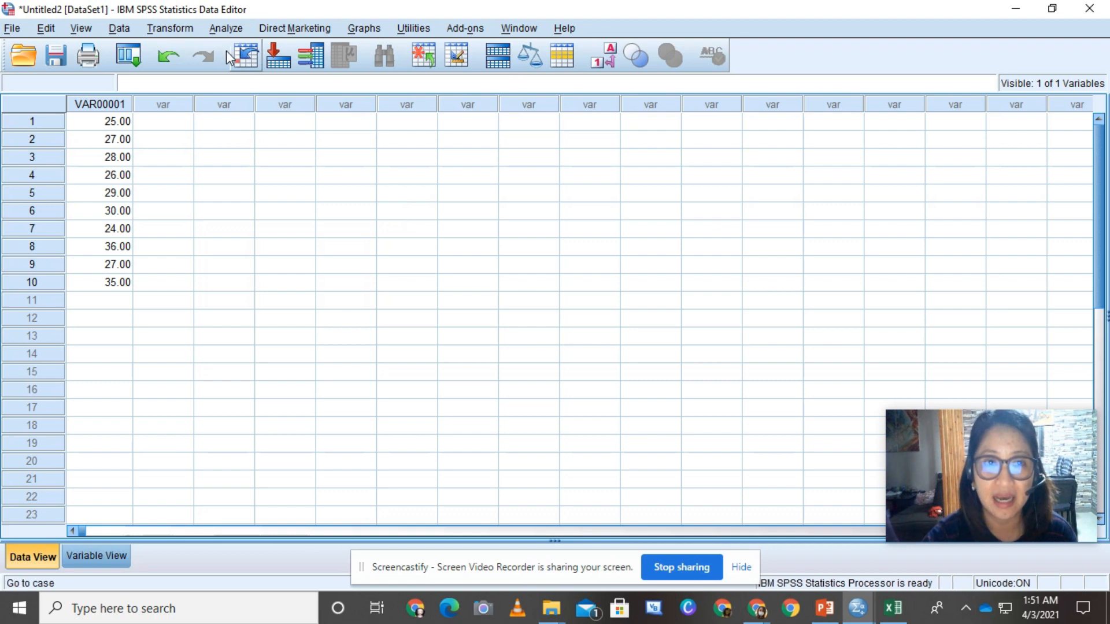
Set up a Frequencies analysis from the descriptive statistics with VAR00001 as the variable
click(224, 33)
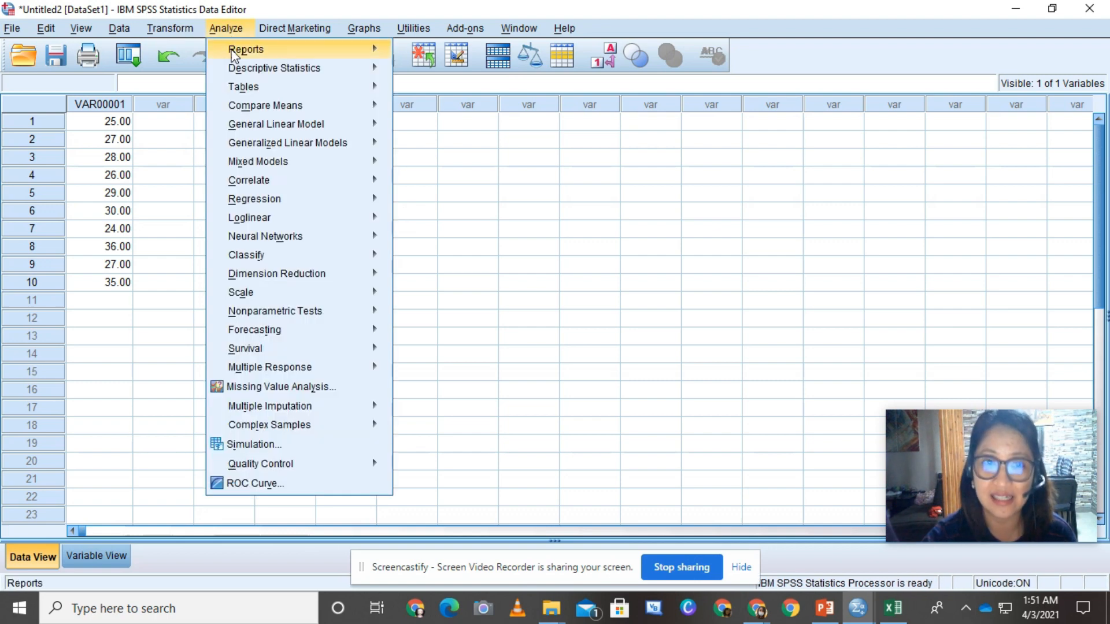
mouse_move(242, 72)
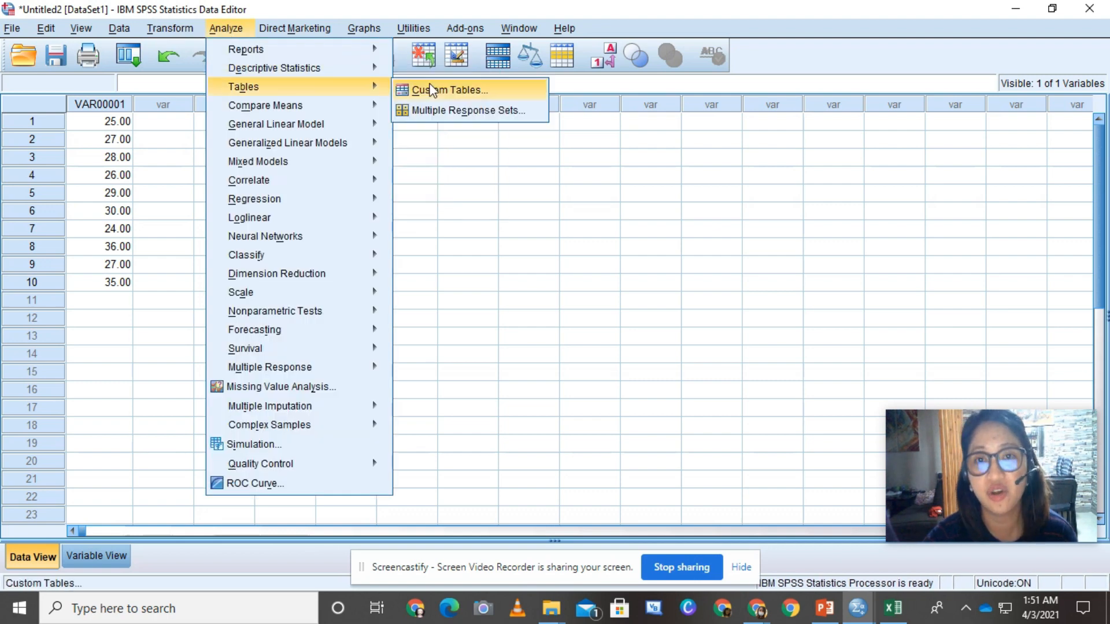
click(442, 71)
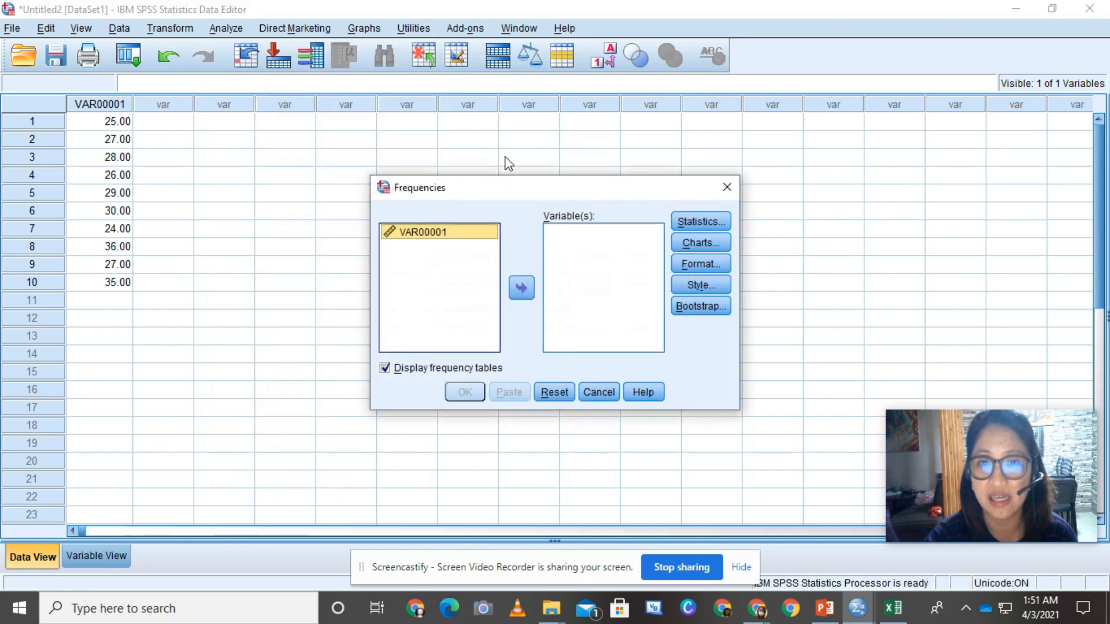
click(521, 287)
Include Mean, Median, Mode, Std. deviation, Variance and Range in the Frequencies statistics and accept the selection
click(701, 222)
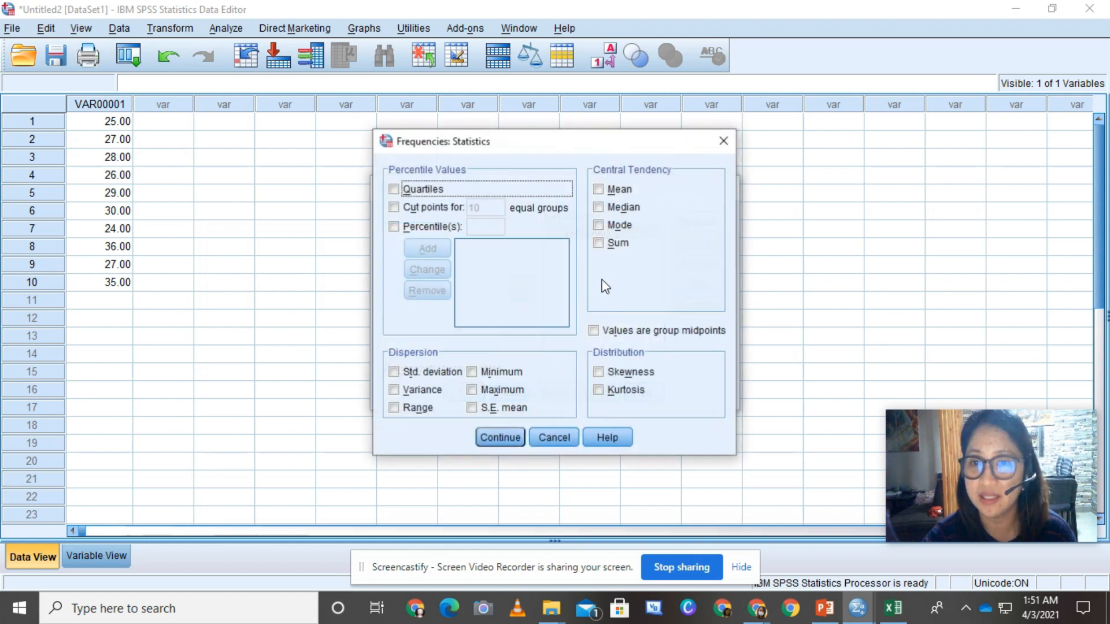
click(599, 190)
click(599, 207)
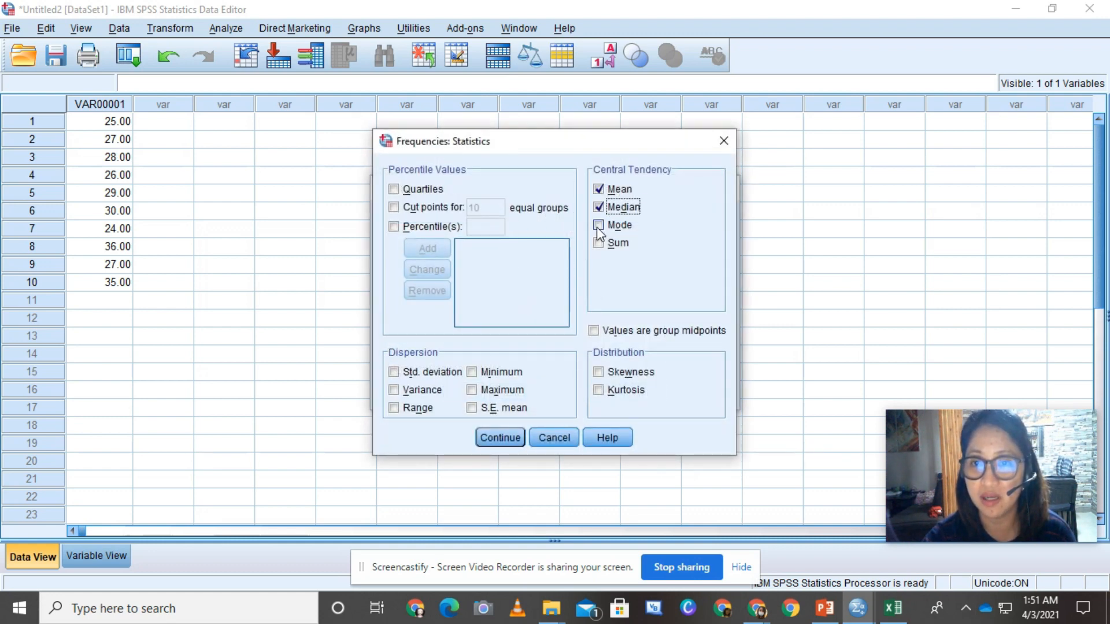
click(599, 225)
click(393, 372)
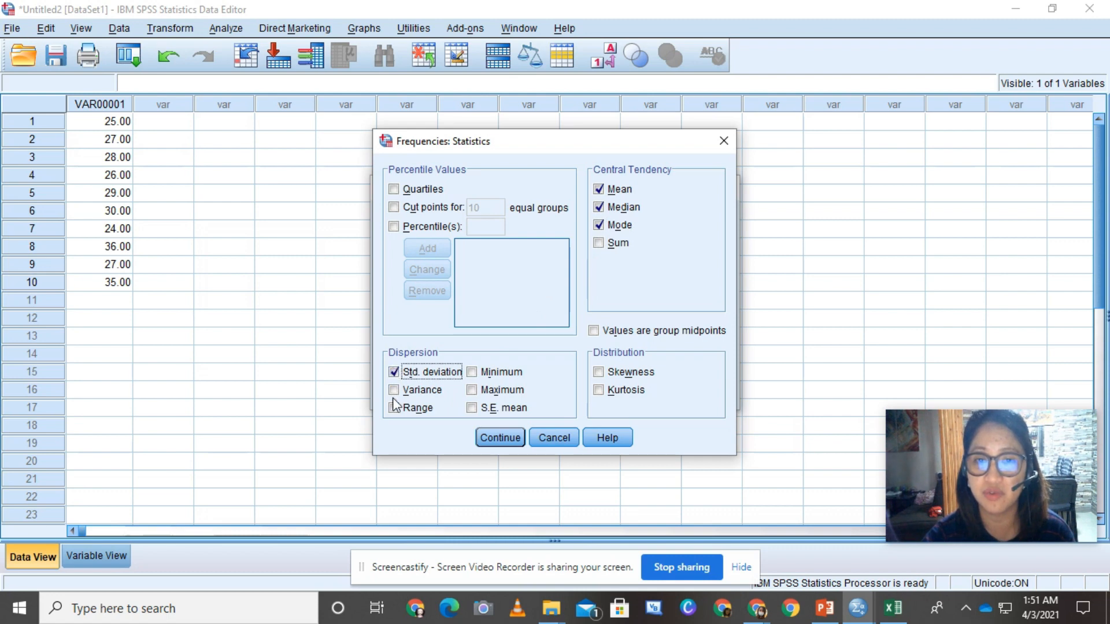
click(394, 390)
click(395, 407)
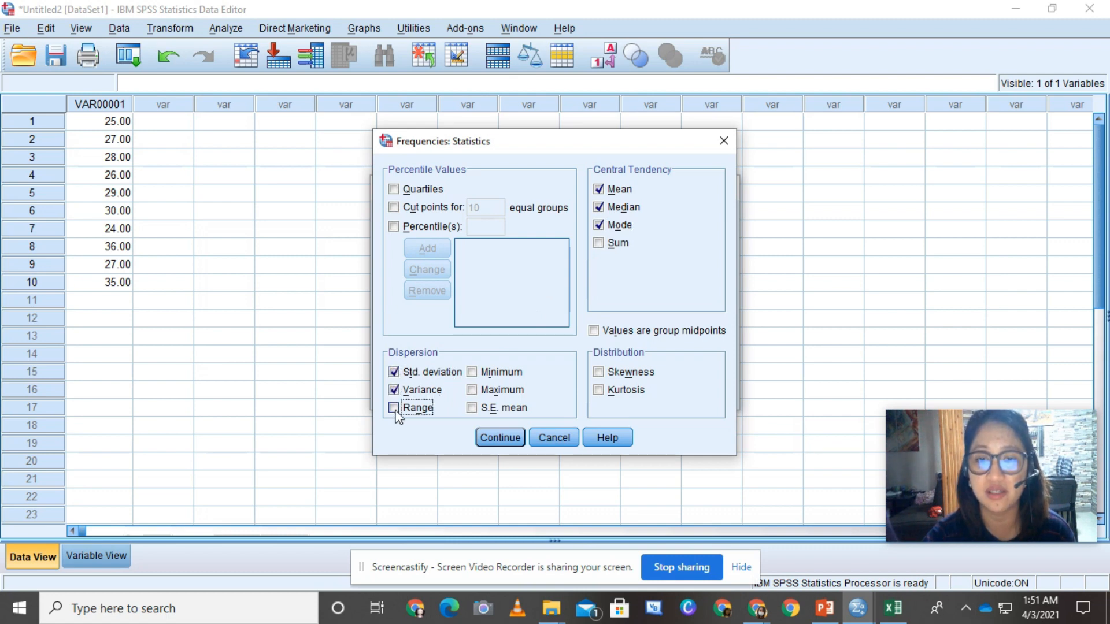
click(500, 438)
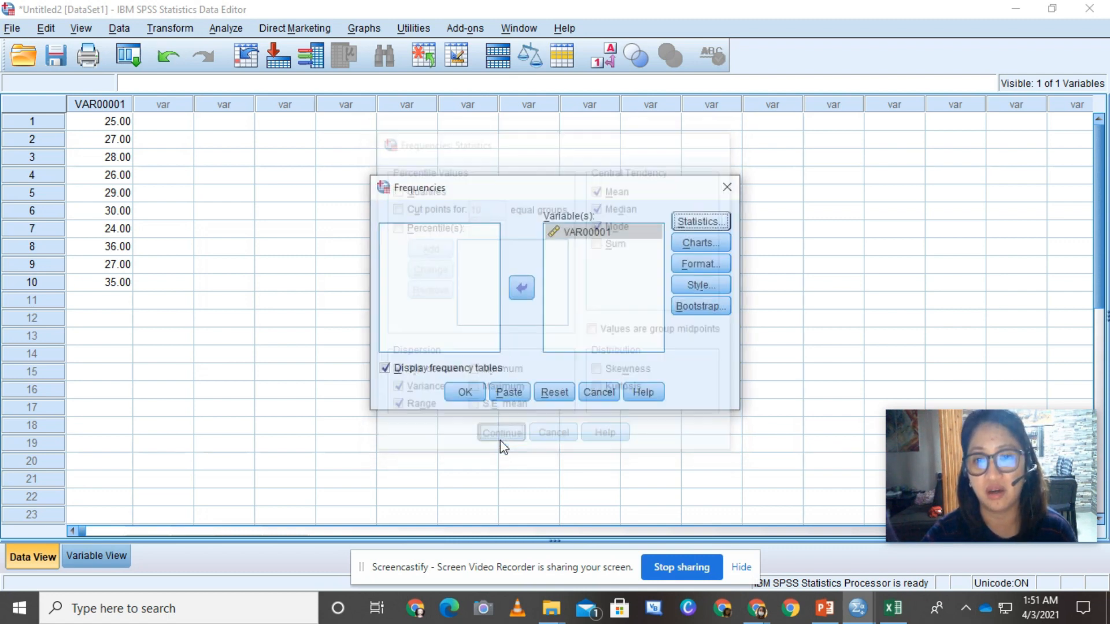
Run the Frequencies analysis and bring the full Statistics and frequency tables into view in the output
click(462, 393)
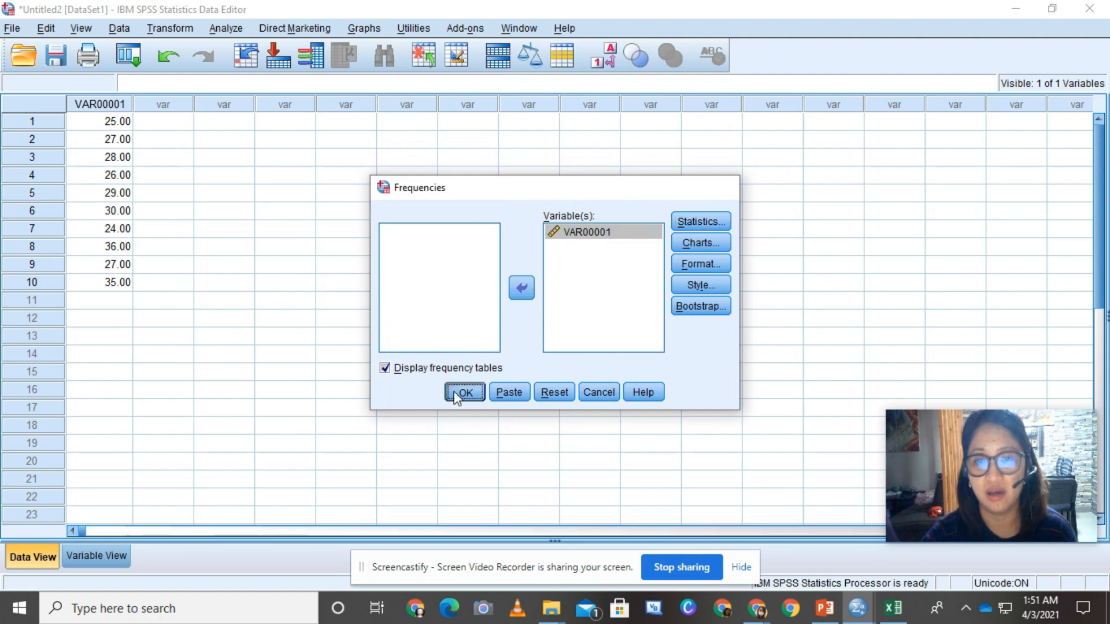
click(678, 235)
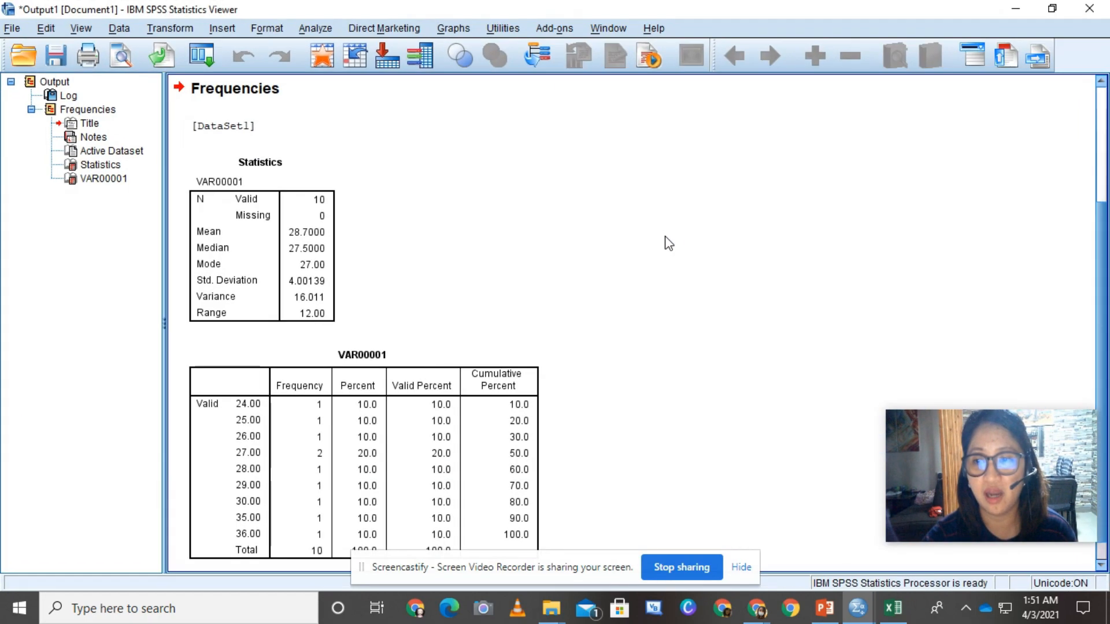
scroll(567, 339, down, 1)
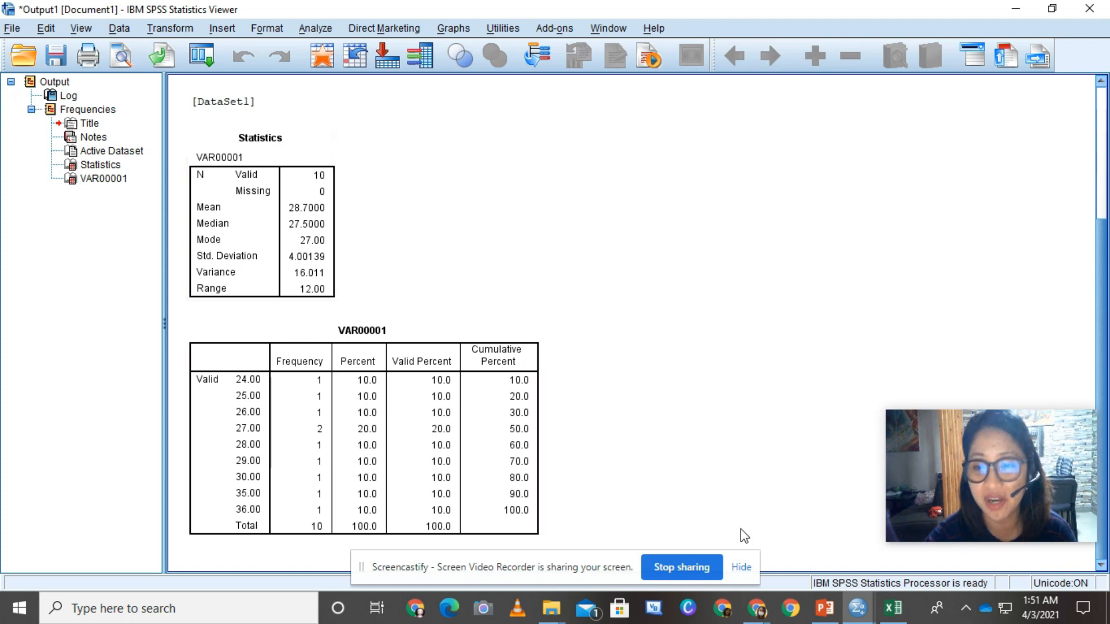
Arrange the open windows stacked, then close the PowerPoint and File Explorer windows and minimize the browser
right_click(925, 609)
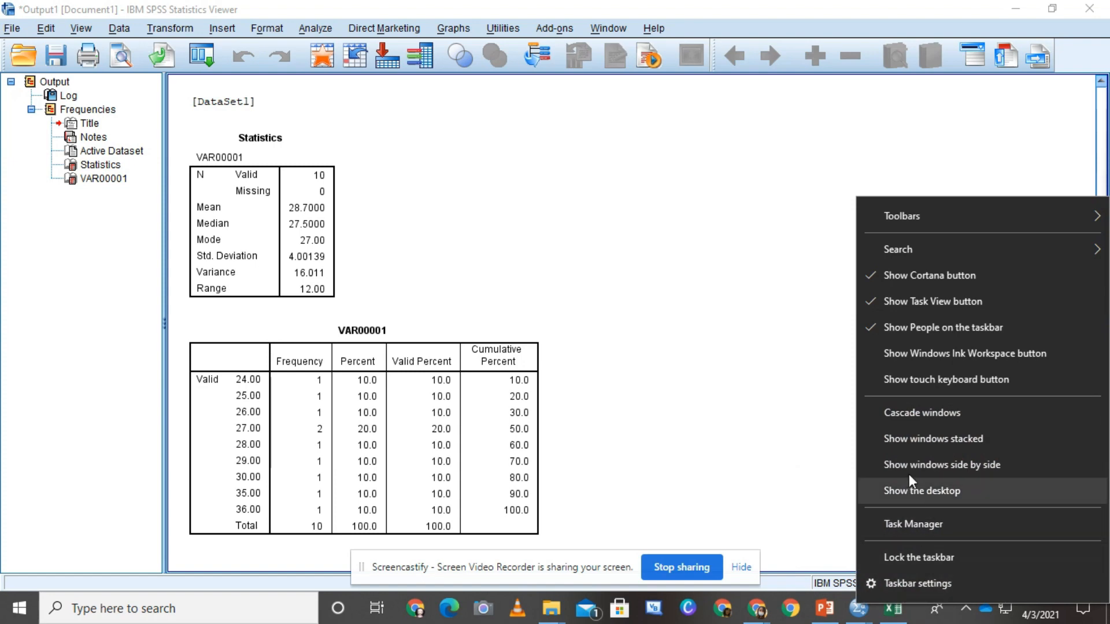
click(904, 446)
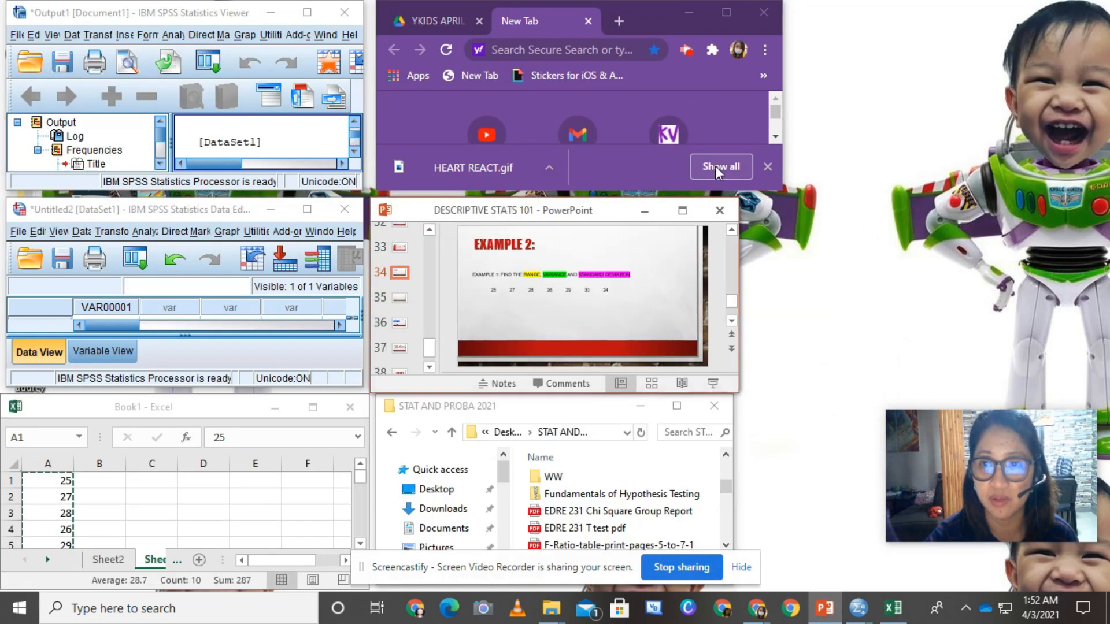
click(720, 211)
click(688, 13)
click(714, 405)
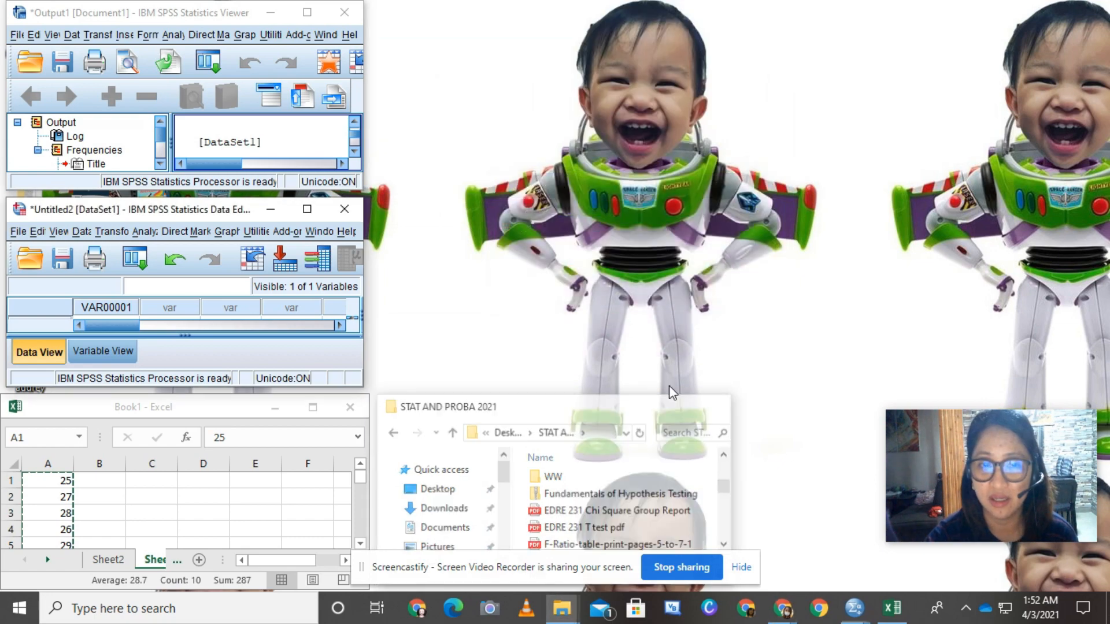
Maximize the SPSS Data Editor and bring the output viewer window in front of it
click(301, 212)
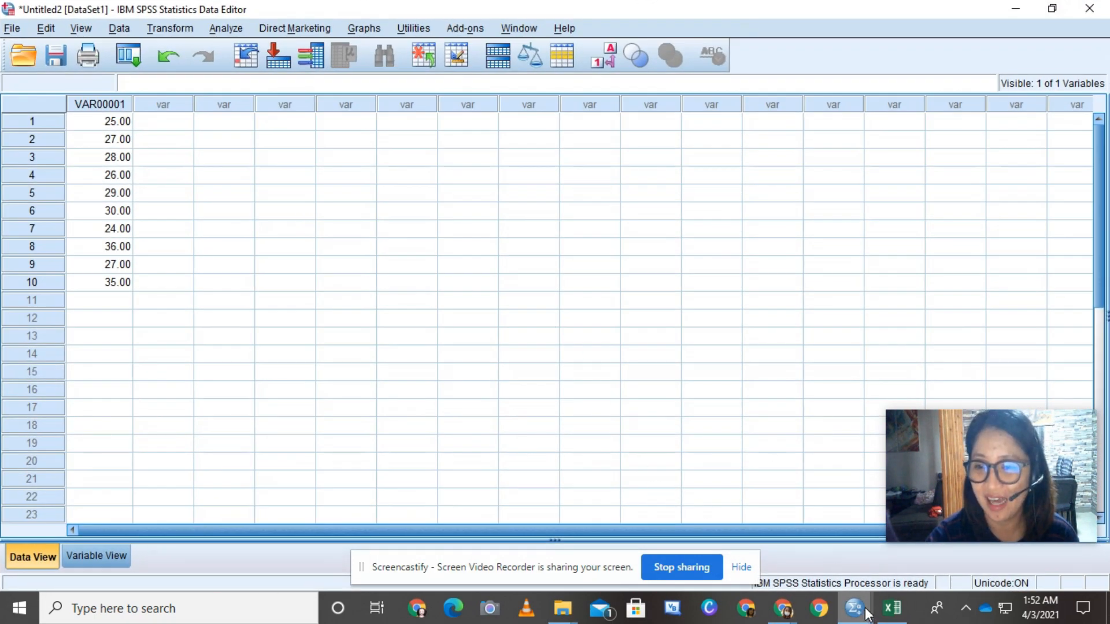
mouse_move(855, 608)
click(835, 576)
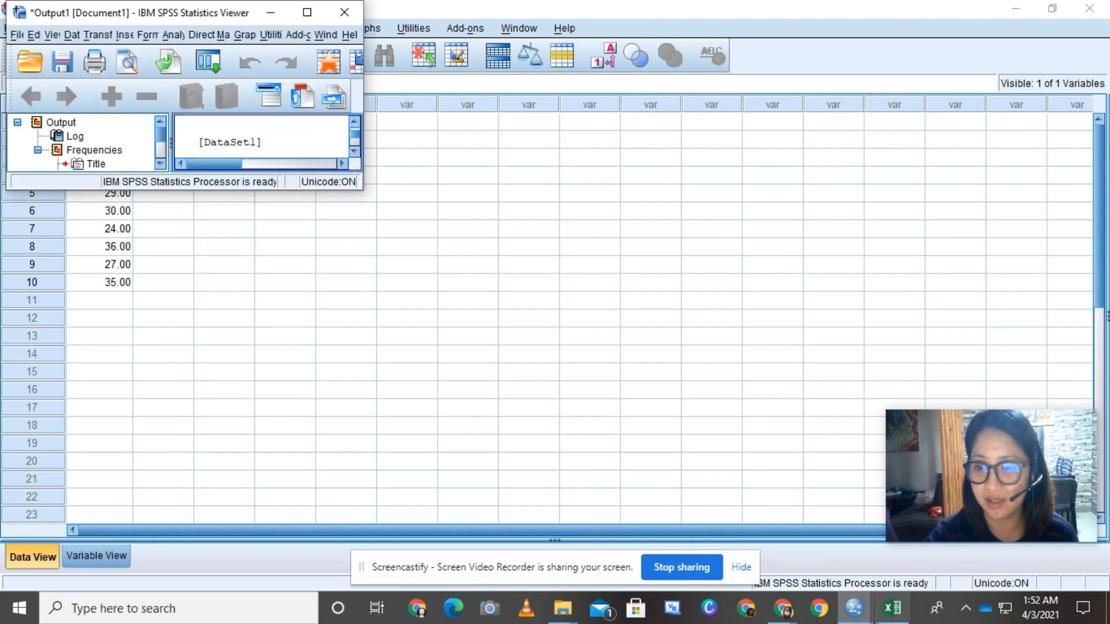
Switch to the Excel workbook, enlarge its window and show the descriptive statistics summary on Sheet2
click(883, 620)
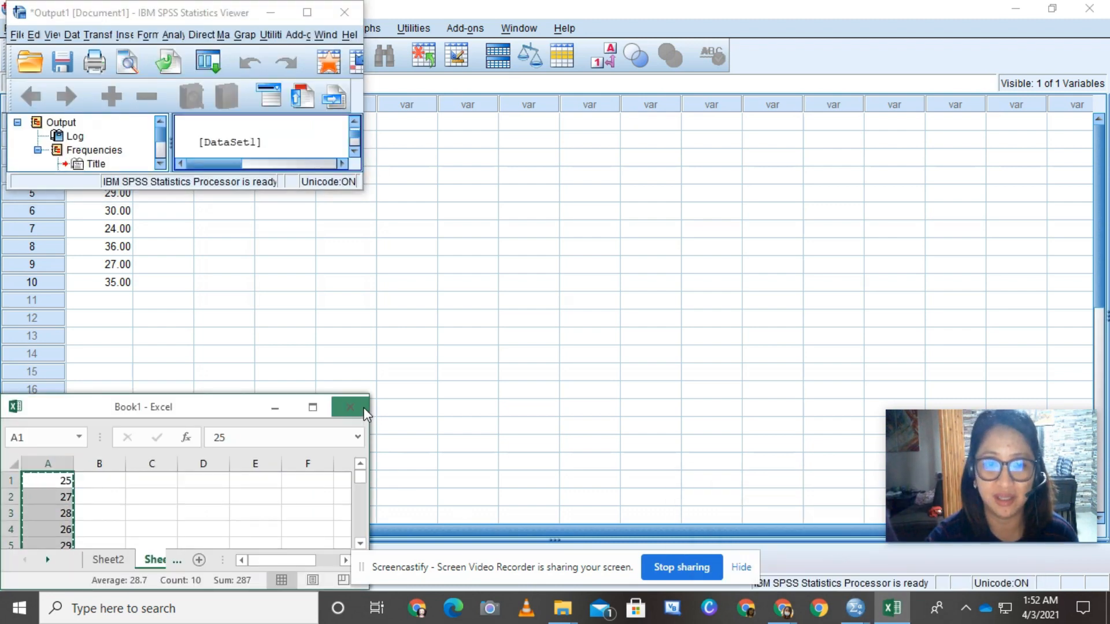
drag(369, 396, 823, 177)
click(113, 558)
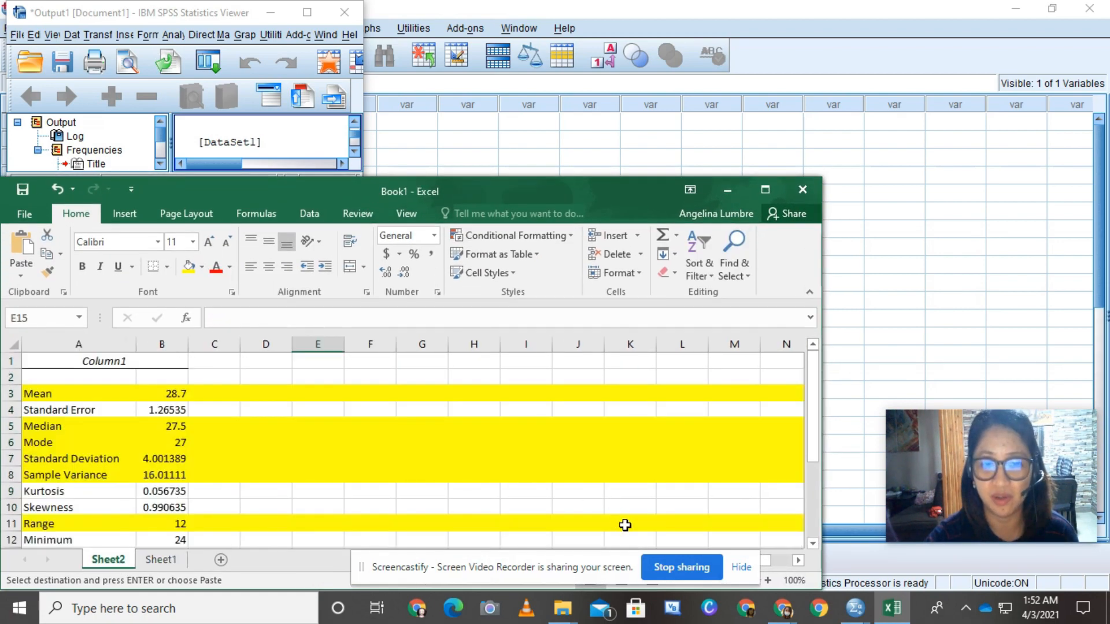
Bring the SPSS output viewer forward and enlarge it so its Statistics table shows above the Excel summary for comparison
click(854, 608)
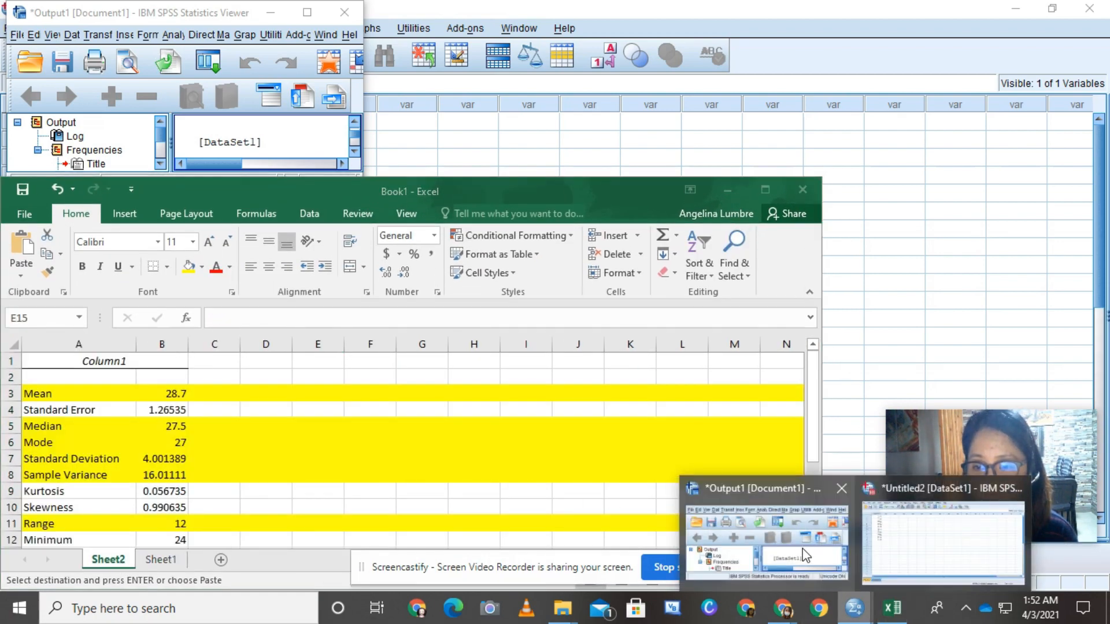
click(805, 555)
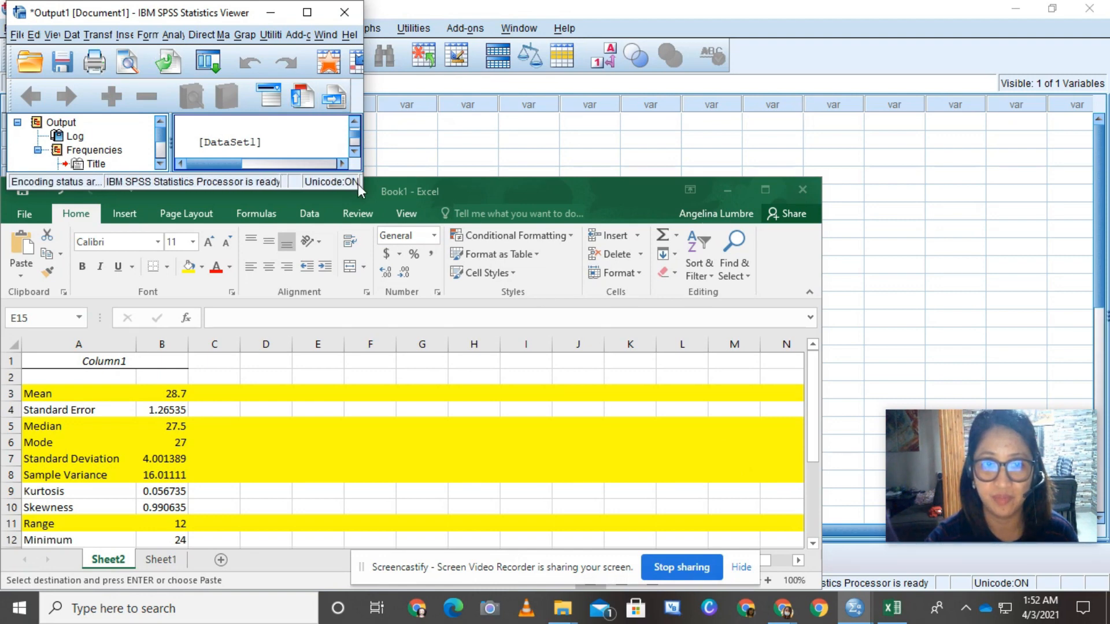
drag(358, 188, 800, 377)
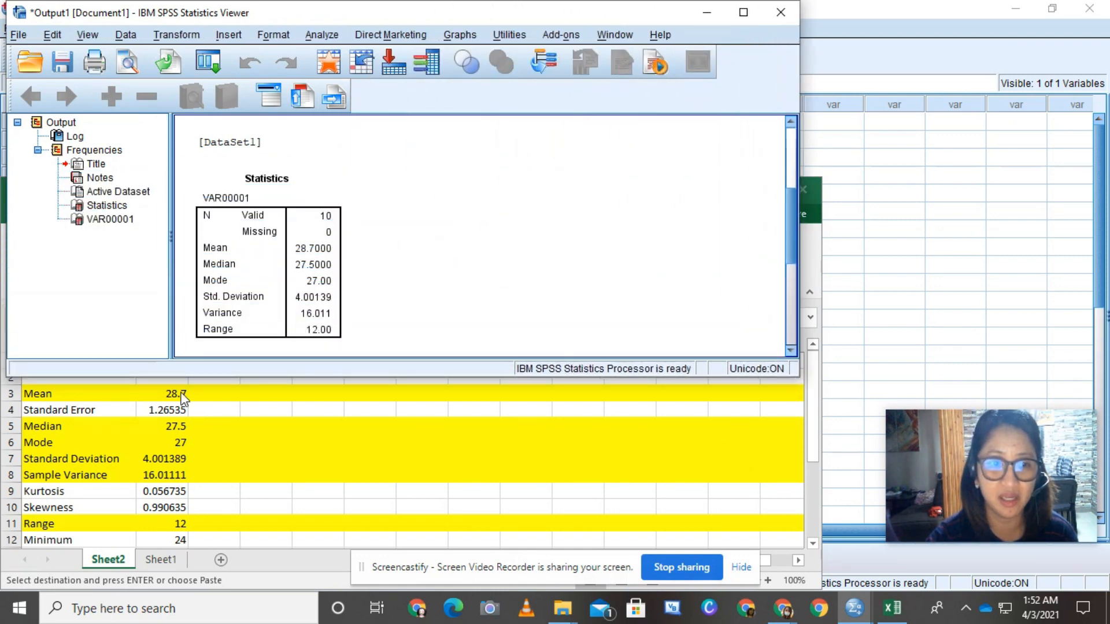